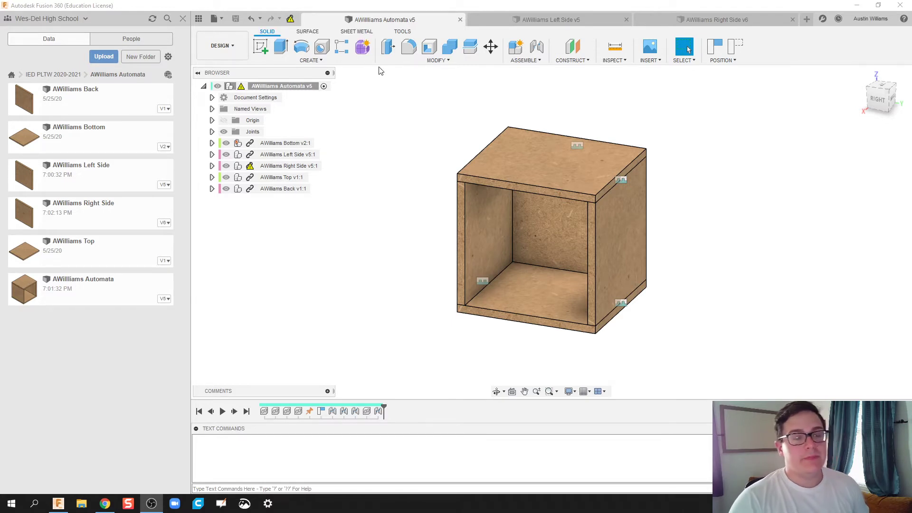
Step: Open the left side panel design and sketch two corner-to-corner diagonal lines on the panel's large front face
left_click(532, 21)
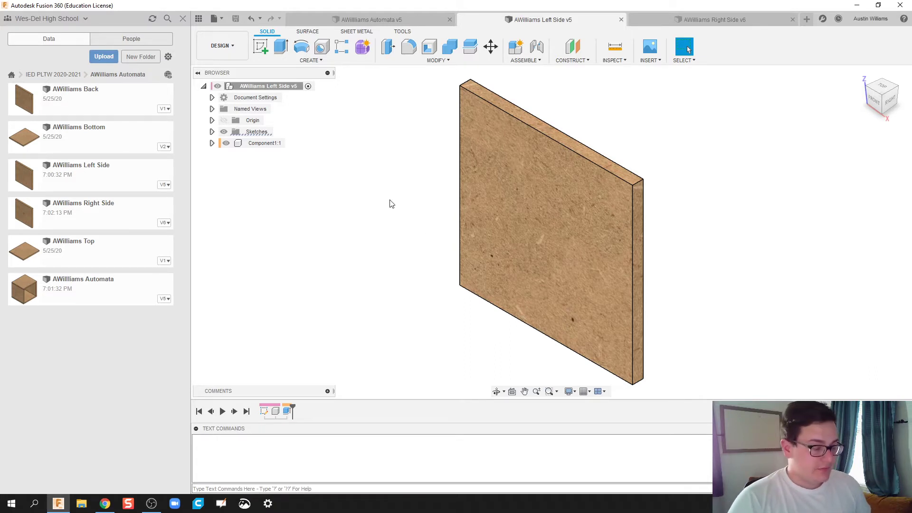
left_click(260, 46)
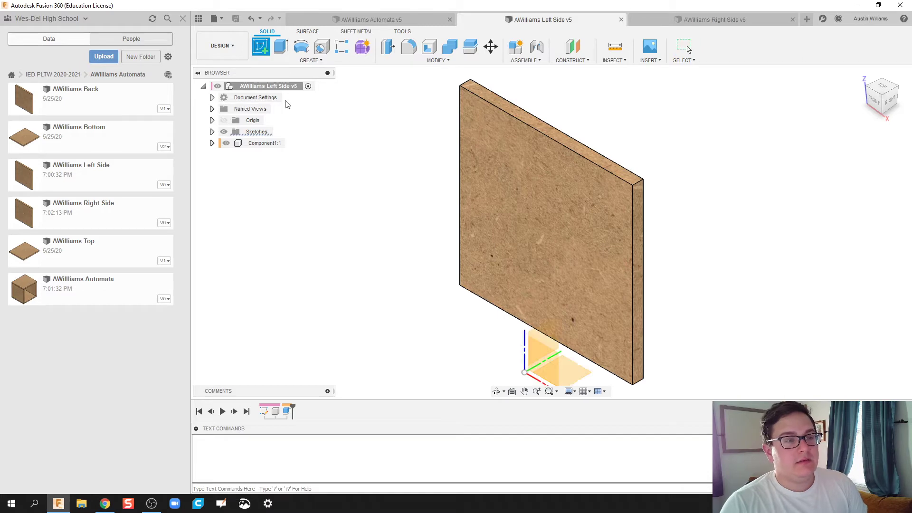
left_click(527, 188)
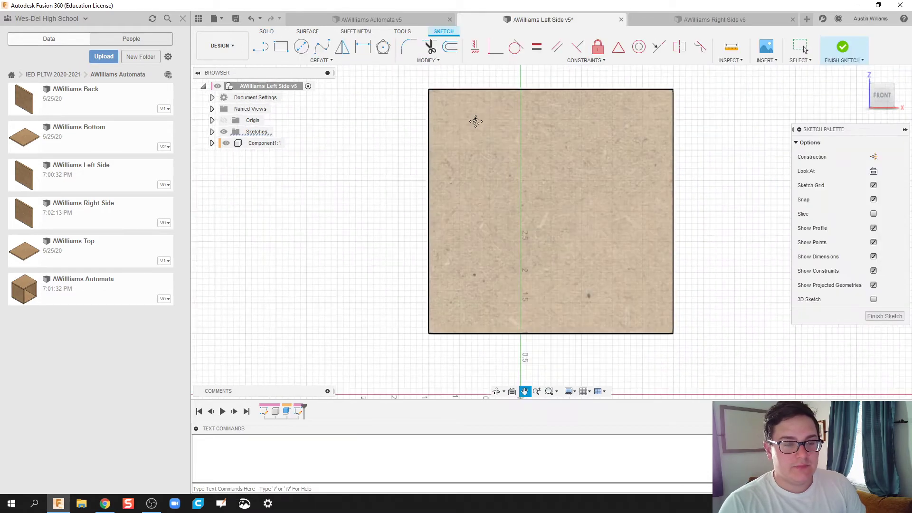
key("l")
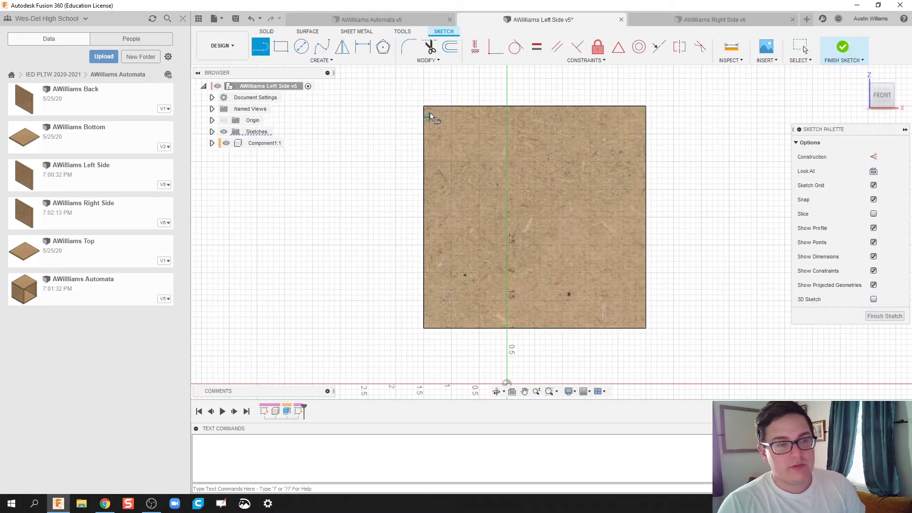
left_click(424, 107)
left_click(646, 327)
left_click(423, 328)
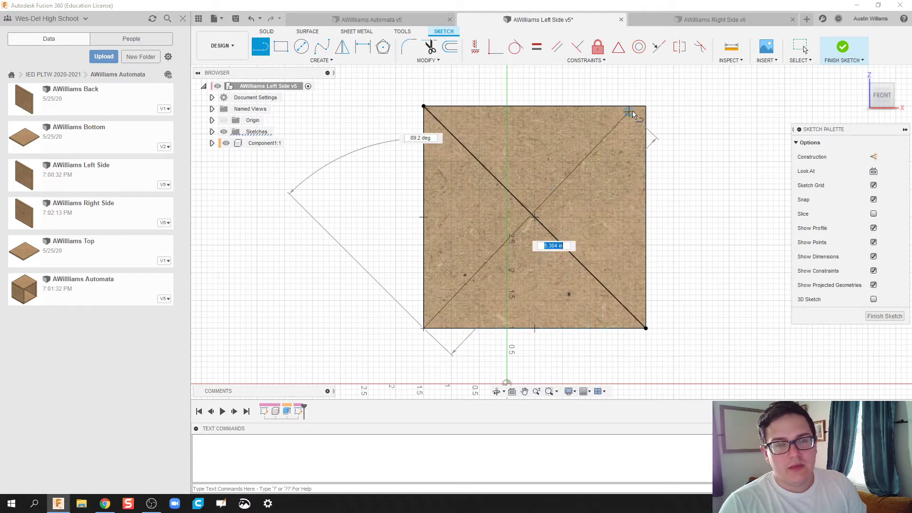
left_click(645, 107)
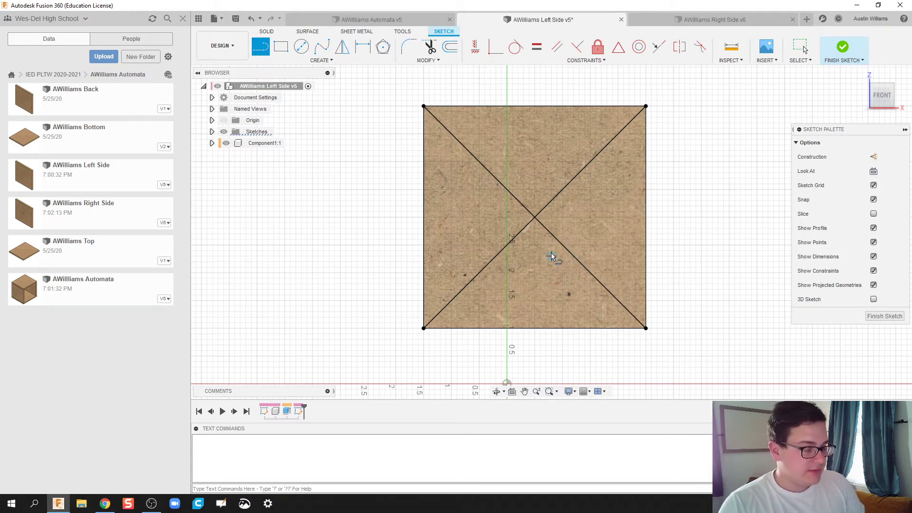
key("Escape")
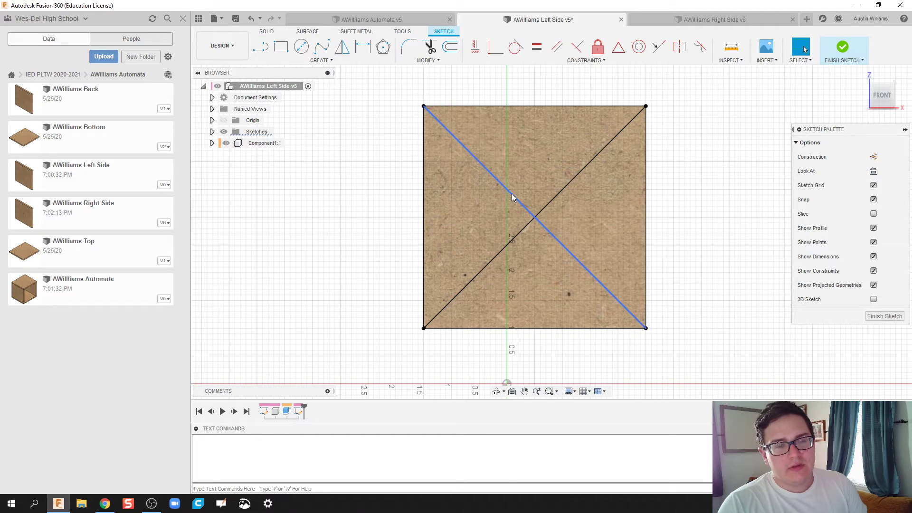
Step: Convert both diagonal sketch lines to construction lines
right_click(512, 197)
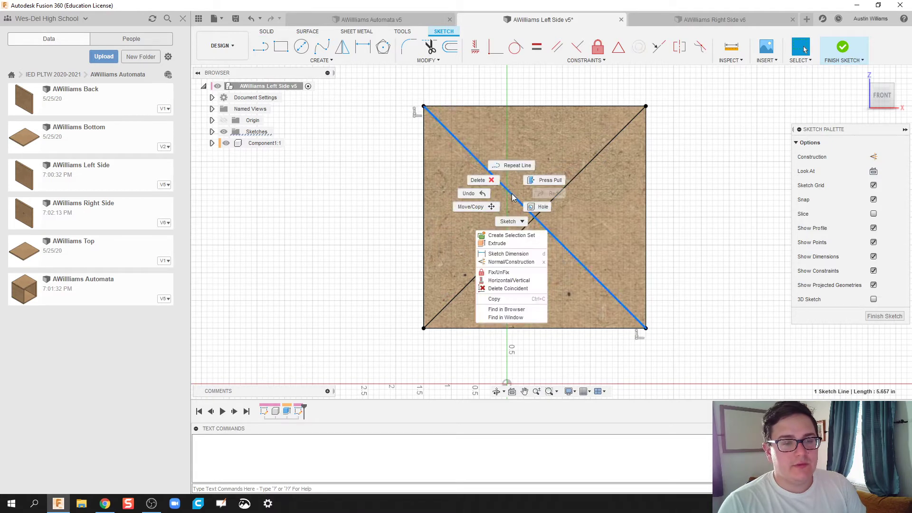
left_click(516, 267)
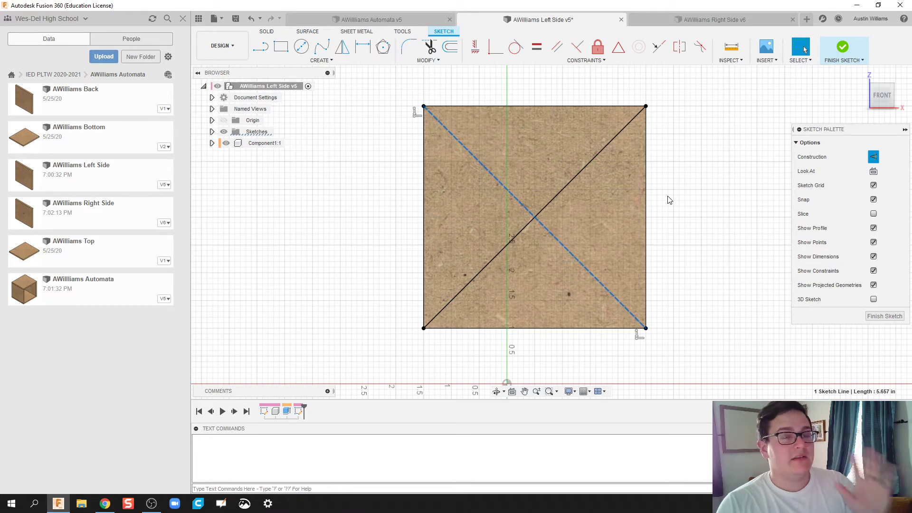
key("Escape")
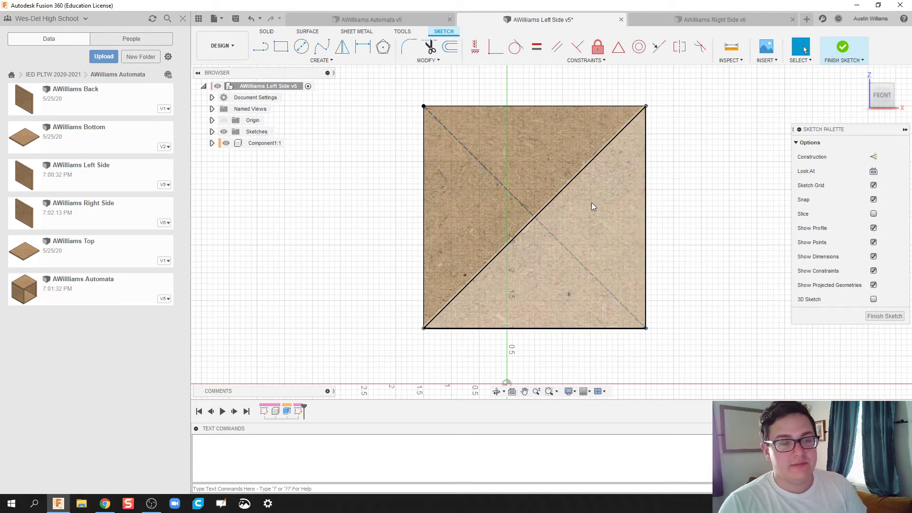
right_click(564, 191)
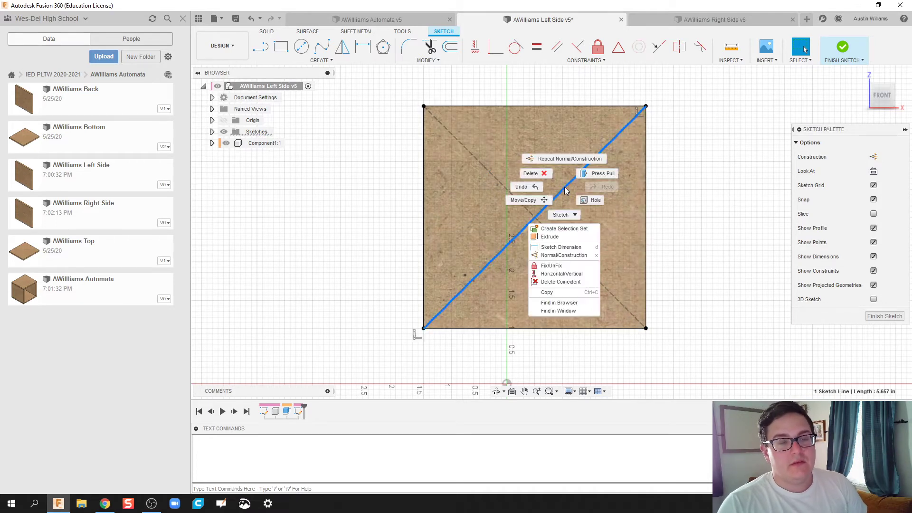
left_click(574, 257)
Step: Sketch a 0.25 in diameter circle centred on the intersection of the diagonals and finish the sketch
key("c")
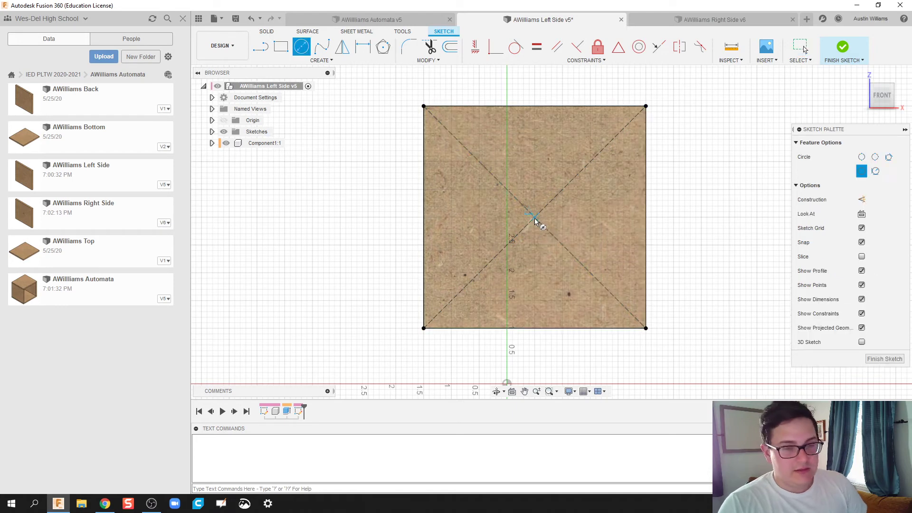
left_click(534, 218)
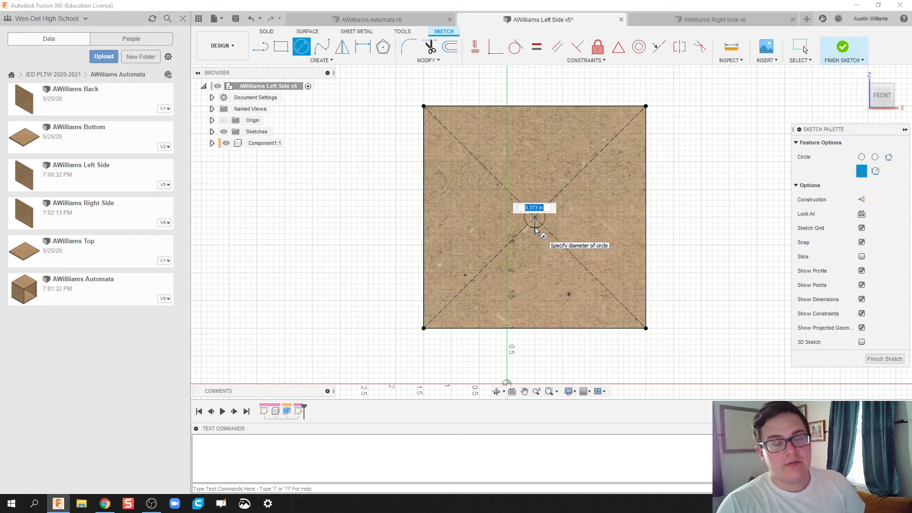
type("0.25")
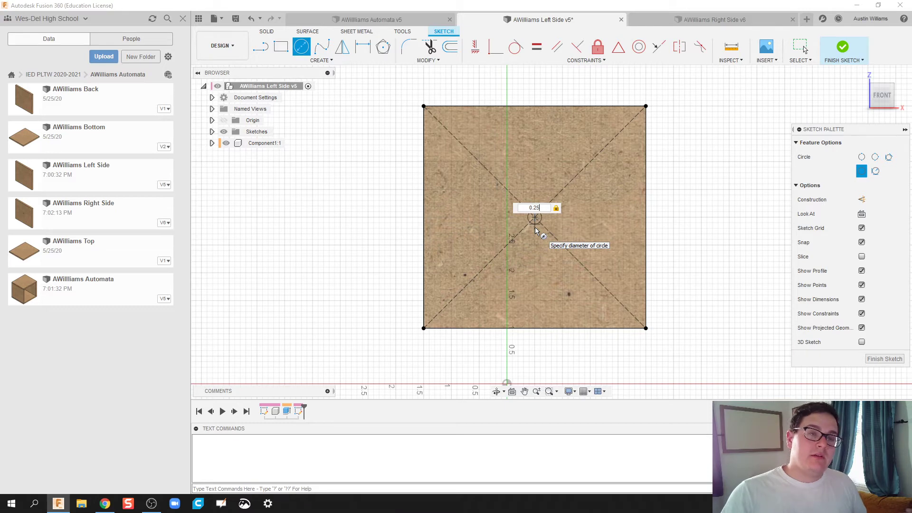
key("Return")
key("Escape")
left_click(841, 47)
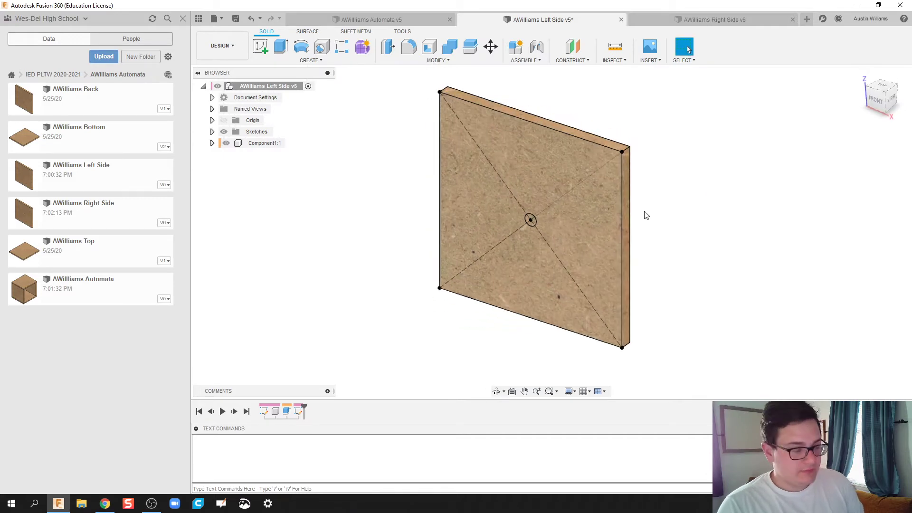
Step: Extrude the circle as a cut with a distance of -0.30 in to make a hole in the panel
key("e")
left_click(530, 220)
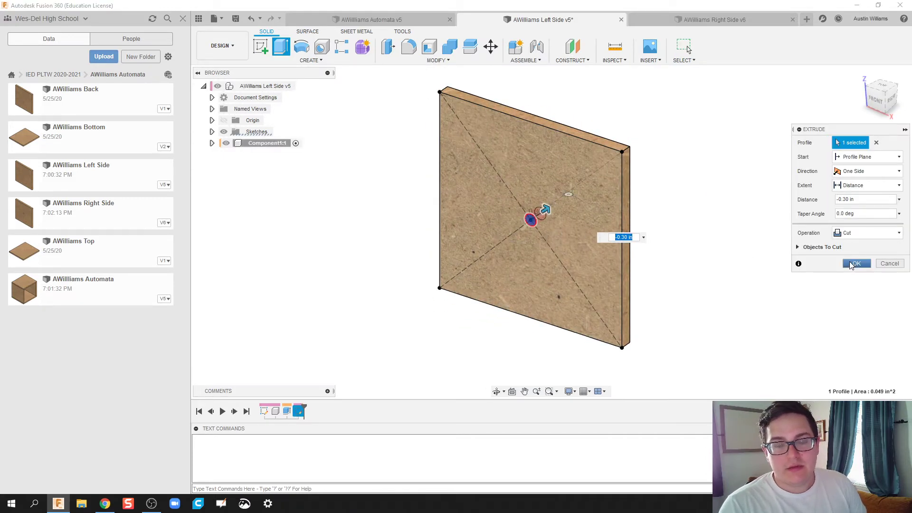
left_click(855, 263)
mouse_move(712, 240)
middle_mouse_down("shift")
mouse_move(643, 217)
mouse_move(730, 228)
mouse_move(691, 223)
mouse_move(698, 230)
middle_mouse_up("shift")
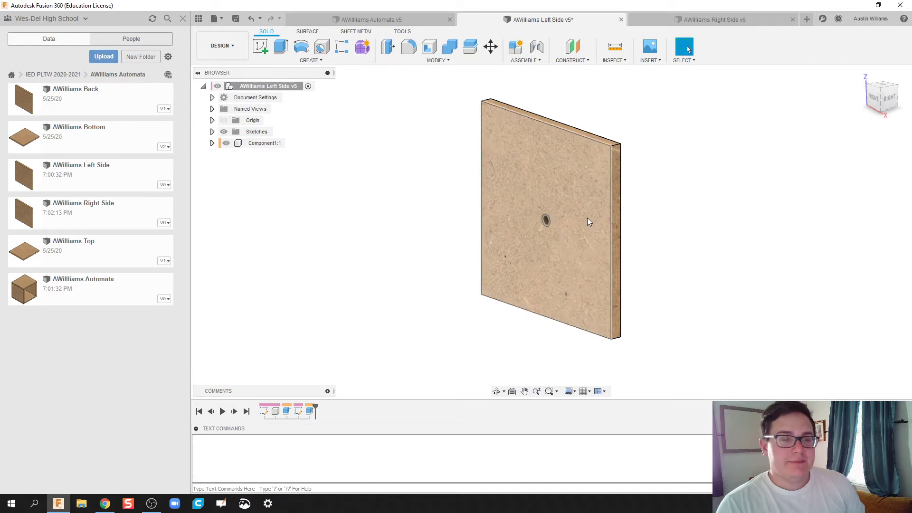
Step: Check the box assembly, return to the left side panel design and save it with the version description User Saved
left_click(375, 20)
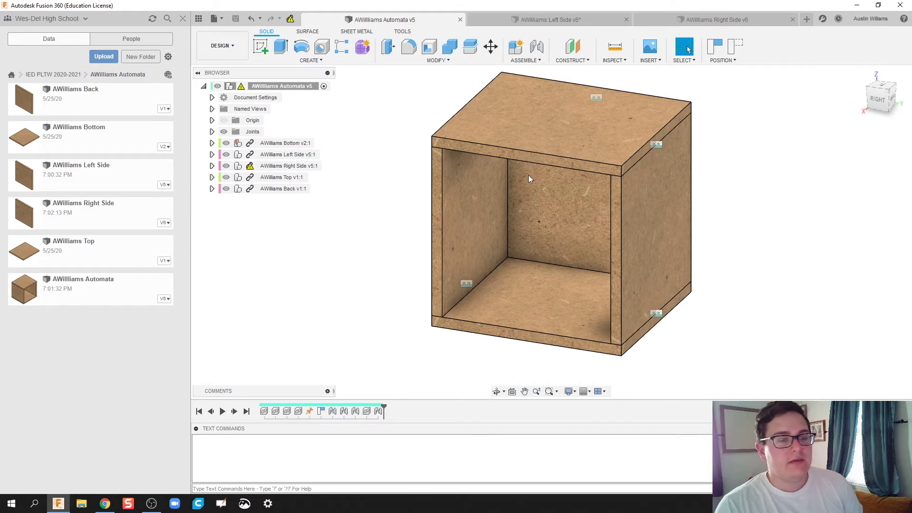
left_click(532, 22)
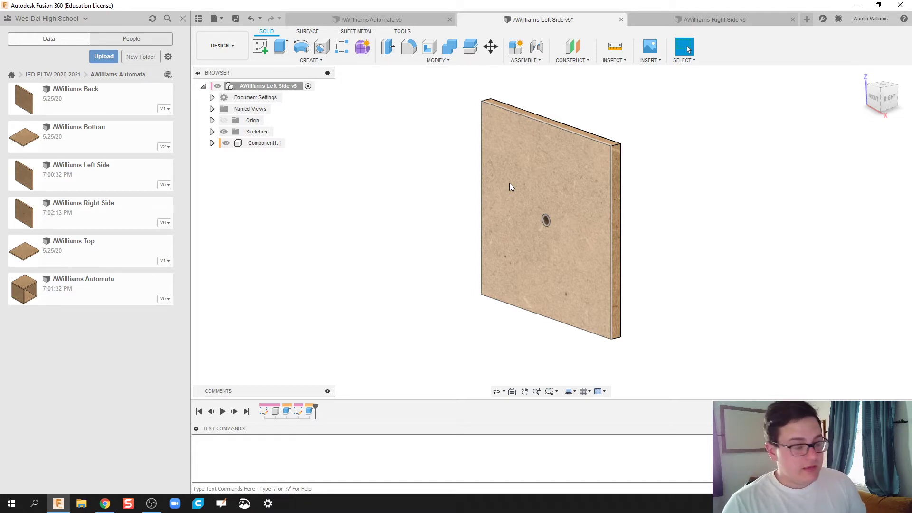
key("ctrl+s")
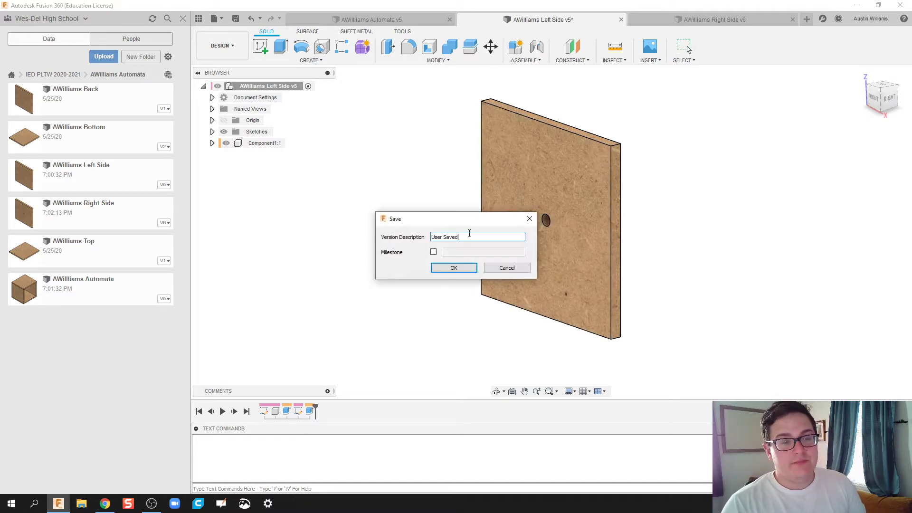
left_click(453, 269)
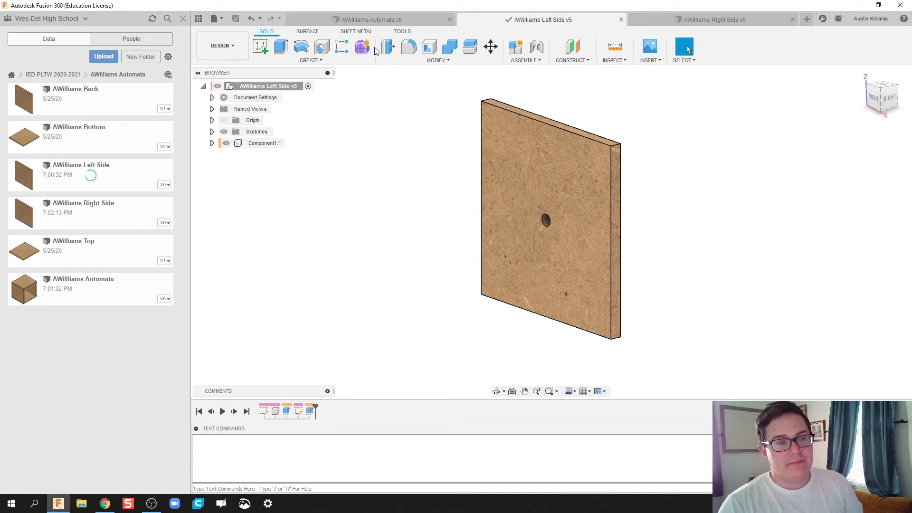
Step: Check the right side panel design, then update the out-of-date side panel references in the box assembly
left_click(386, 22)
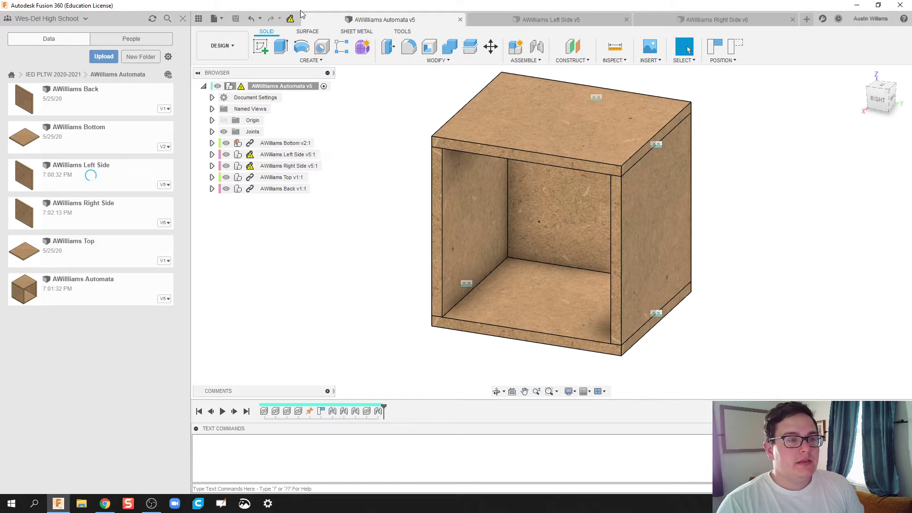
mouse_move(250, 160)
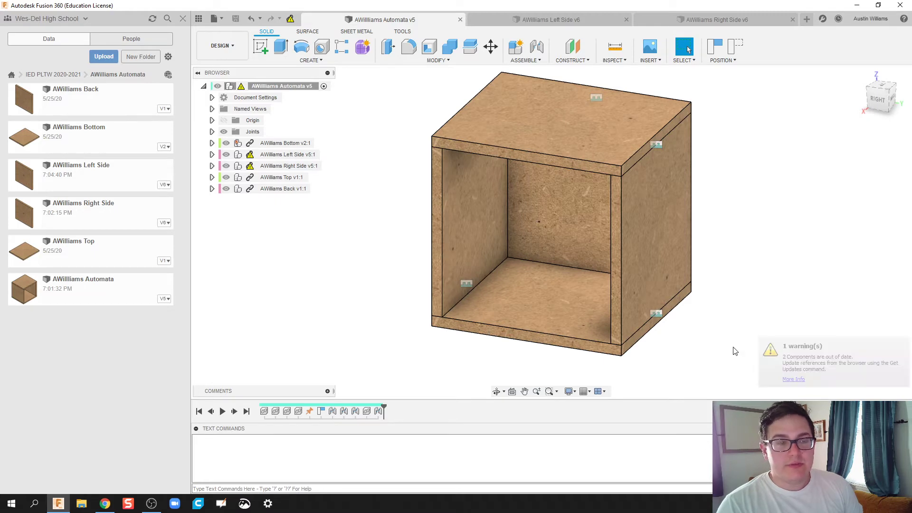
left_click(671, 19)
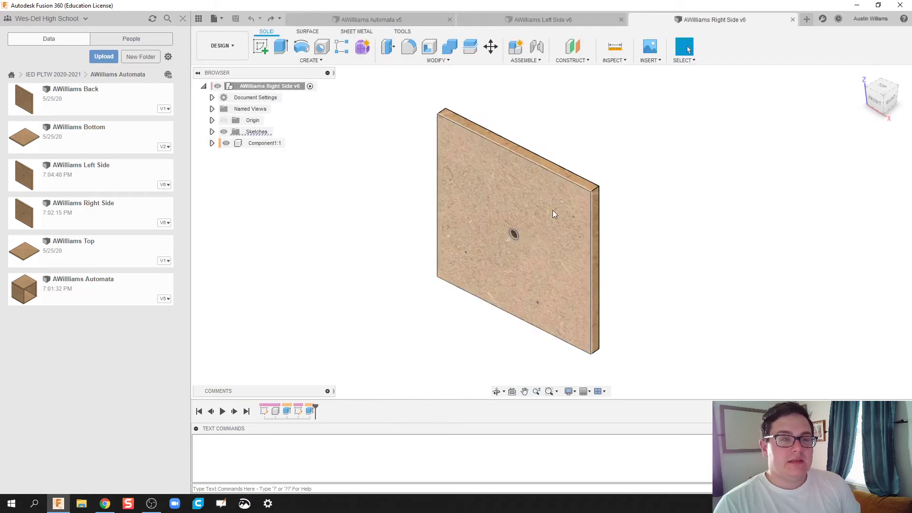
left_click(386, 20)
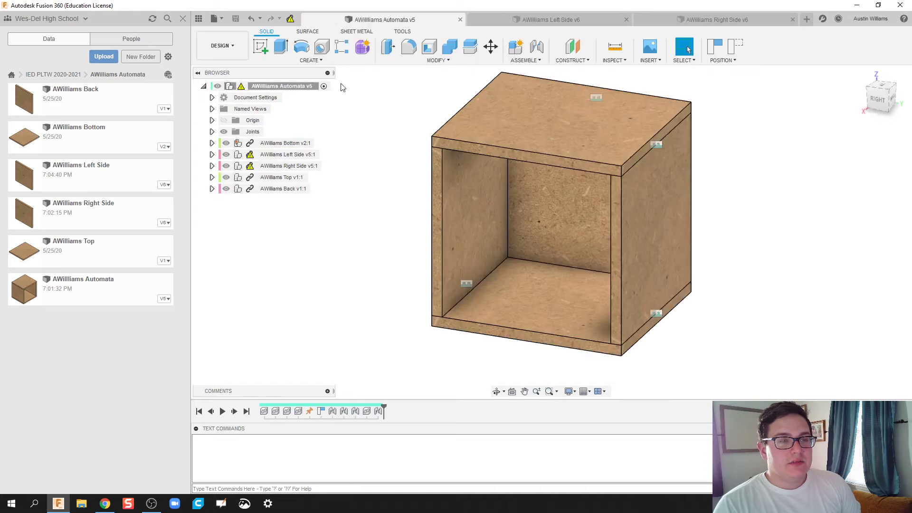
left_click(290, 19)
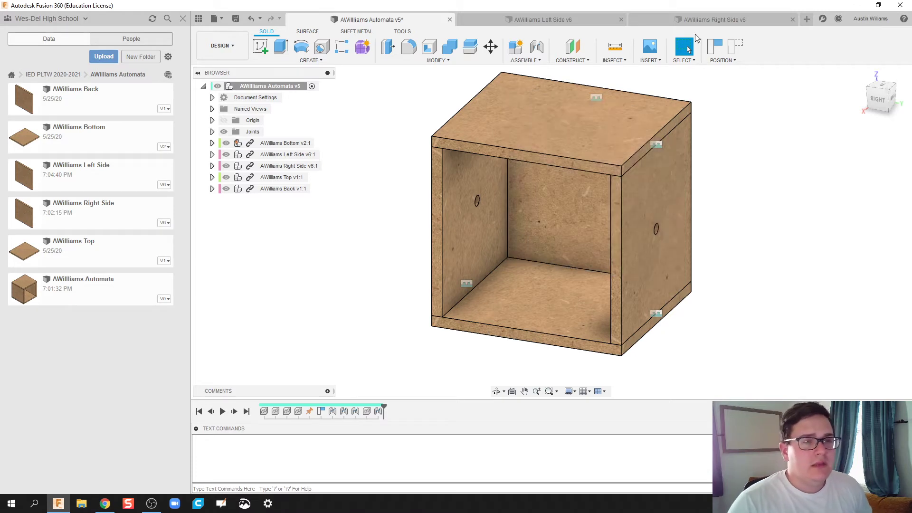
Step: Create a new design and sketch a 0.25 in diameter circle centred on the origin of the front plane
left_click(514, 21)
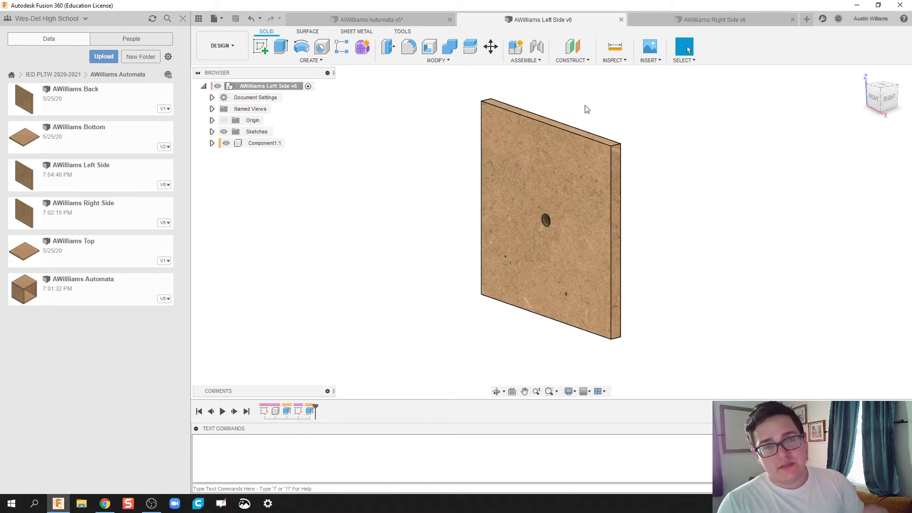
left_click(743, 20)
left_click(804, 20)
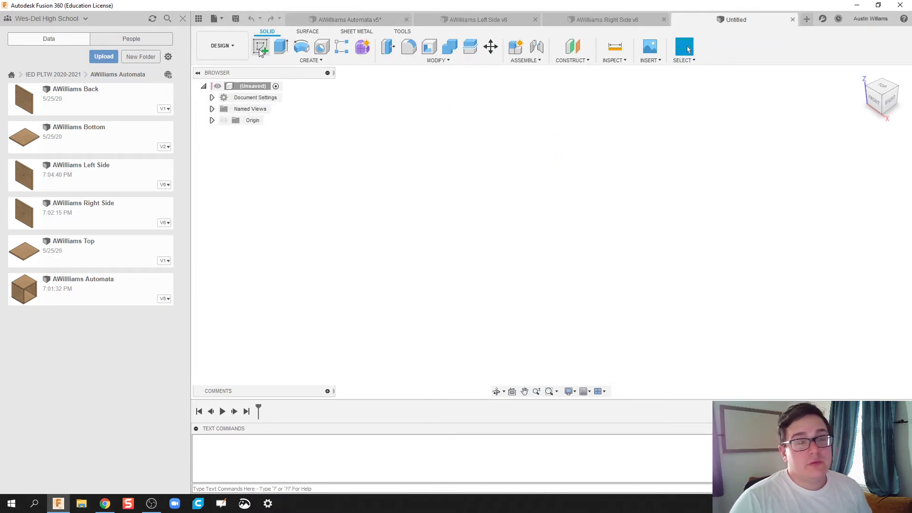
left_click(264, 50)
left_click(568, 224)
key("c")
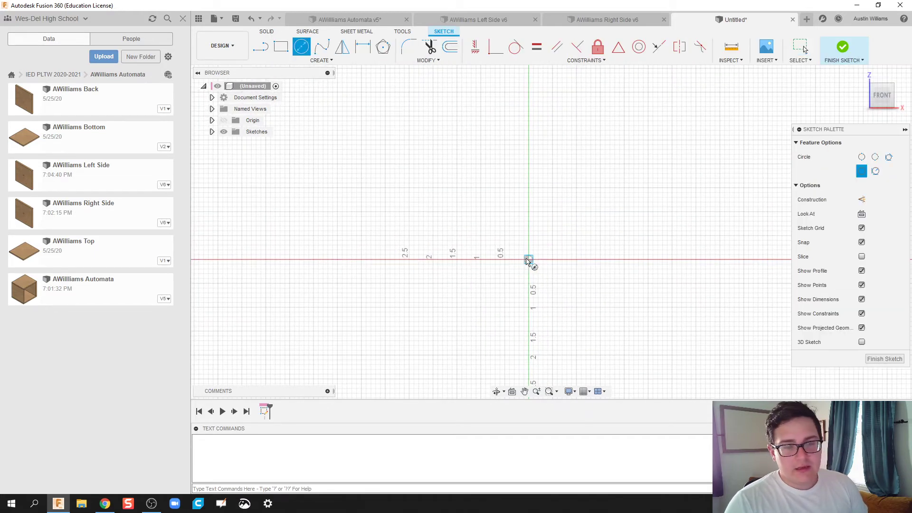
scroll(528, 260, "up", 2)
left_click(528, 260)
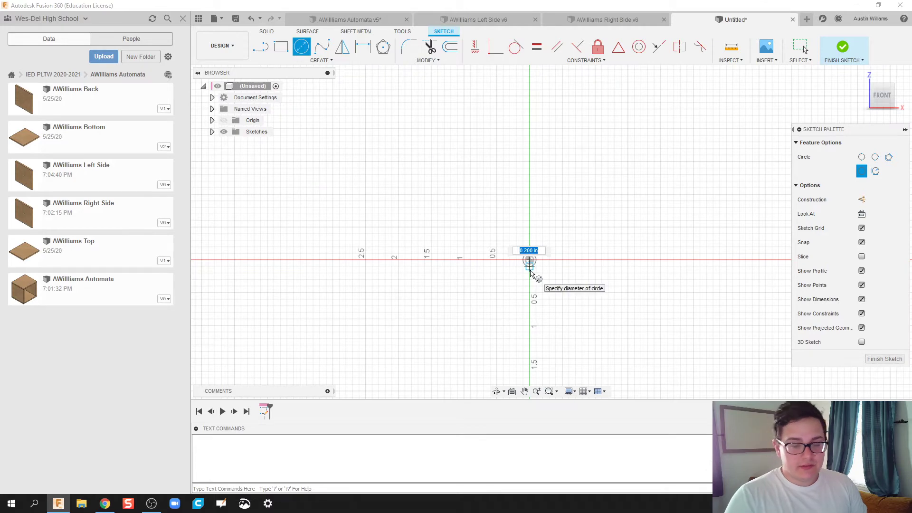
type("0.2")
key("Tab")
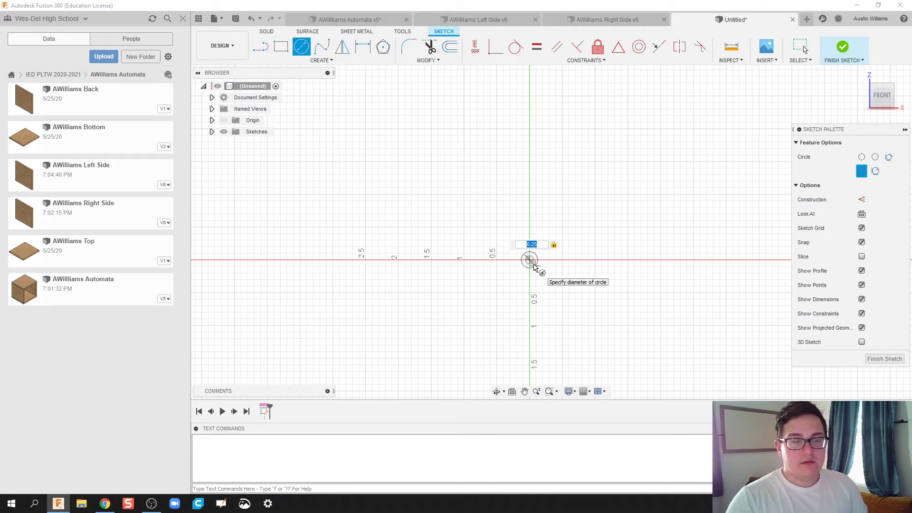
key("Return")
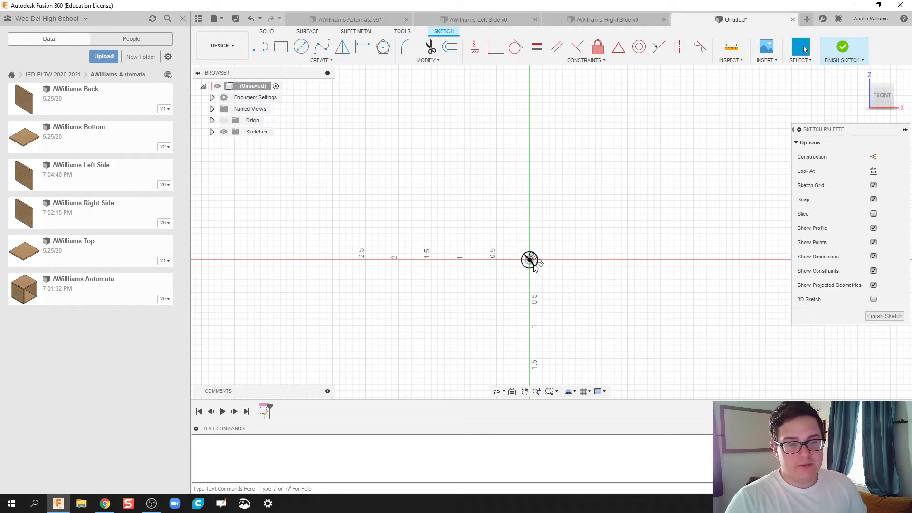
Step: Finish the sketch and extrude the circle 5 in as a new component to form a rod
left_click(843, 47)
middle_click_drag(397, 158, 502, 264, "shift")
type("e")
type("5")
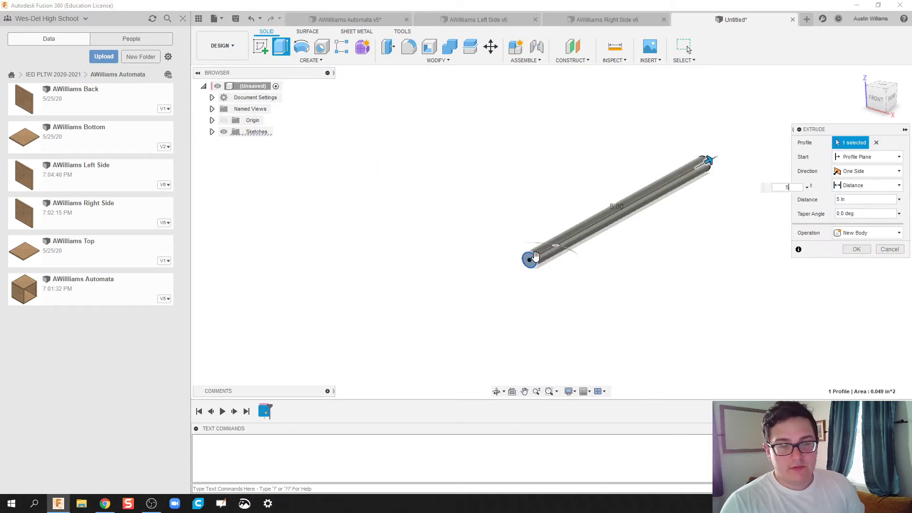
left_click(860, 232)
left_click(862, 291)
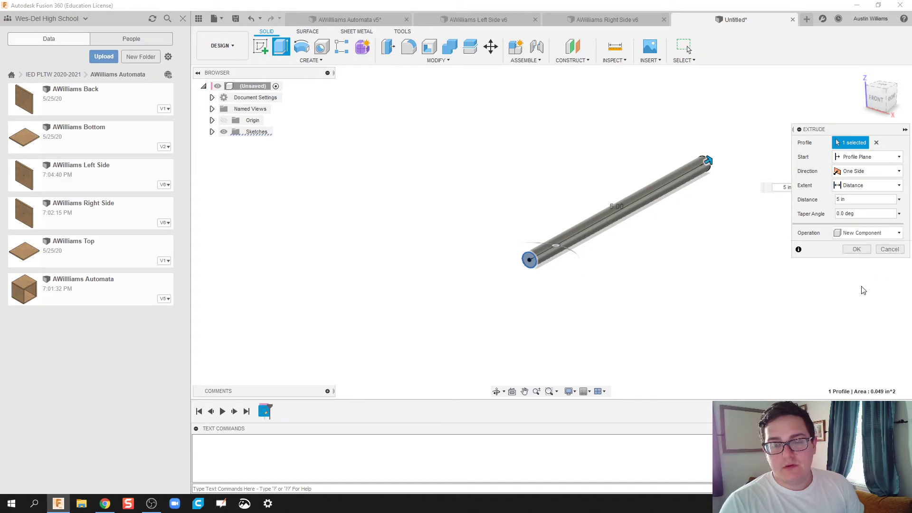
left_click(857, 250)
middle_click_drag(639, 263, 595, 285, "shift")
Step: Rename the extruded rod component as Crankshaft
double_click(252, 144)
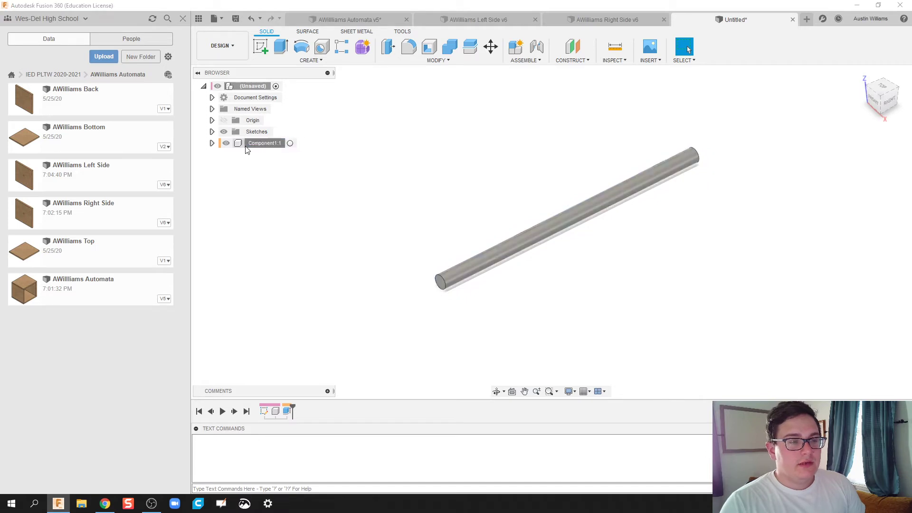
type("Crankshaft")
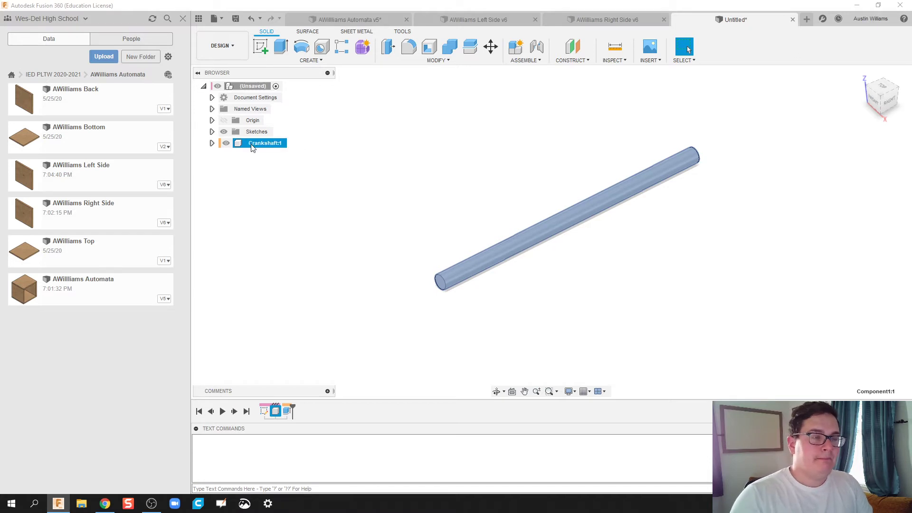
left_click(409, 191)
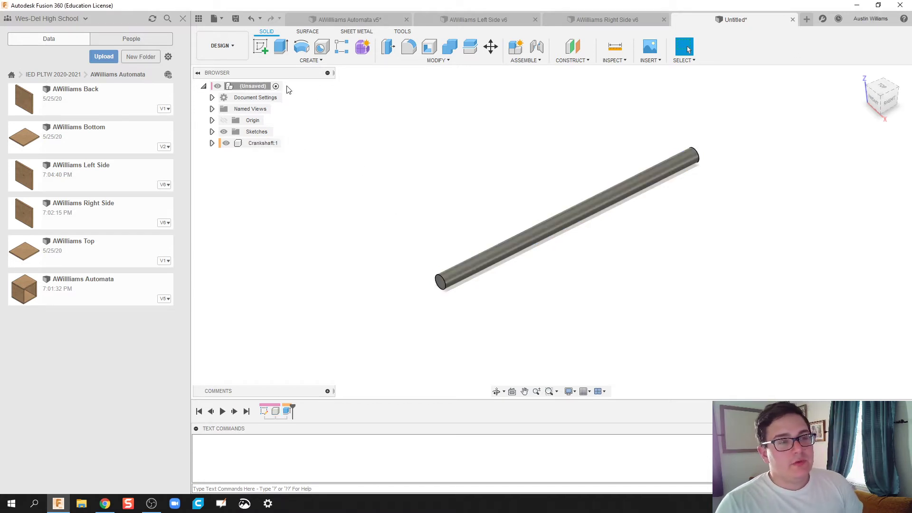
Step: Sketch a 0.5 in diameter circle centred on the rod's near end face
left_click(264, 50)
left_click(442, 282)
key("c")
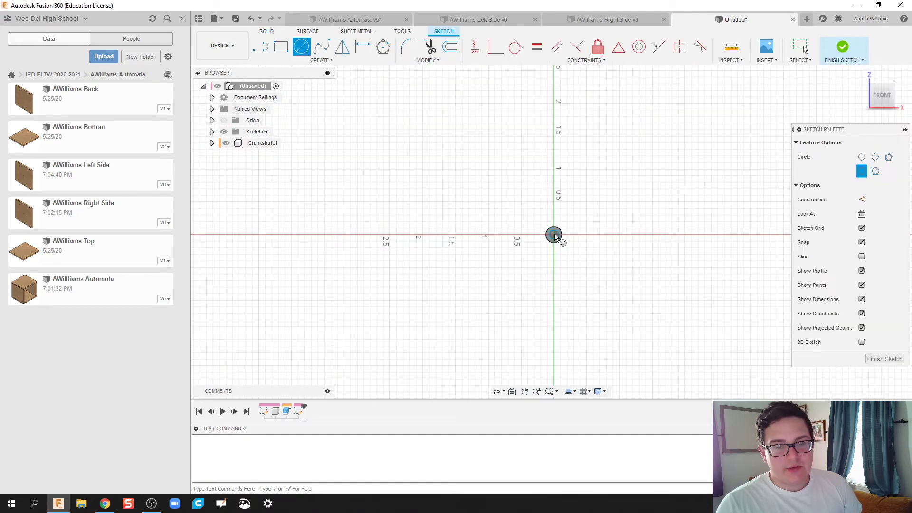
left_click(554, 234)
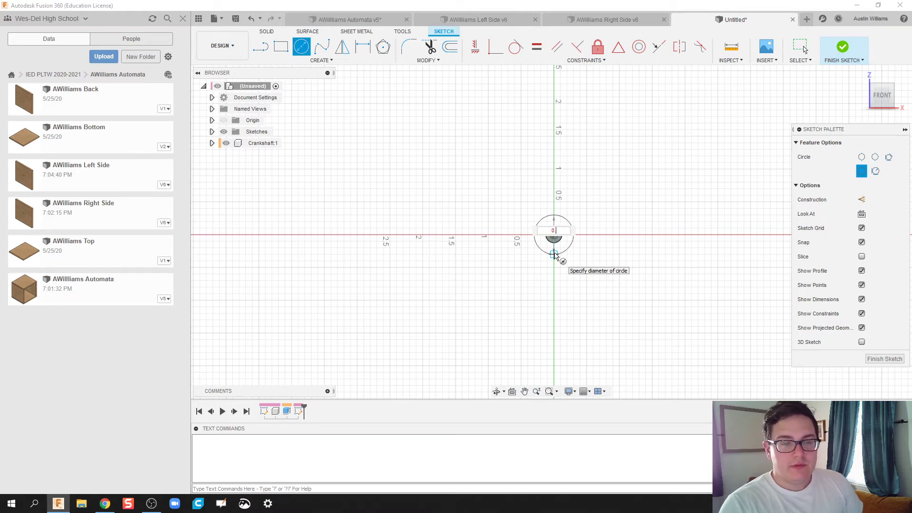
type("0.25")
key("Tab")
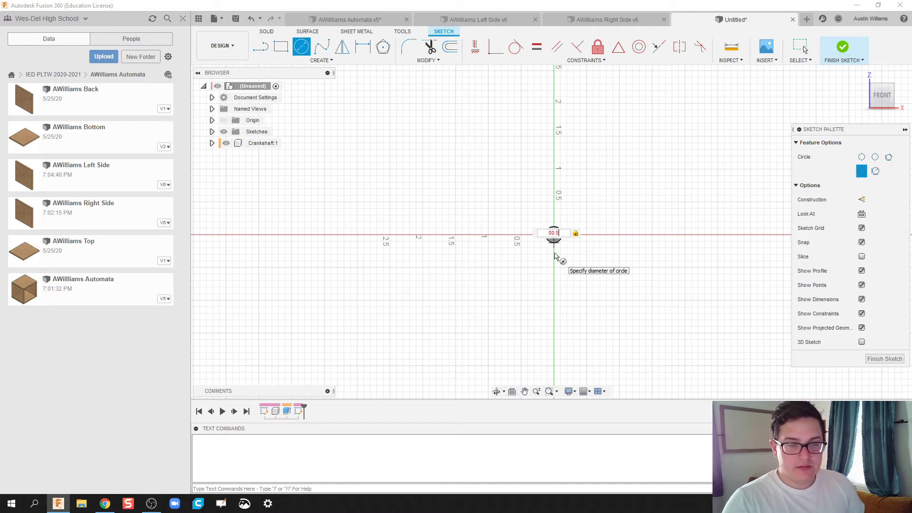
key("Return")
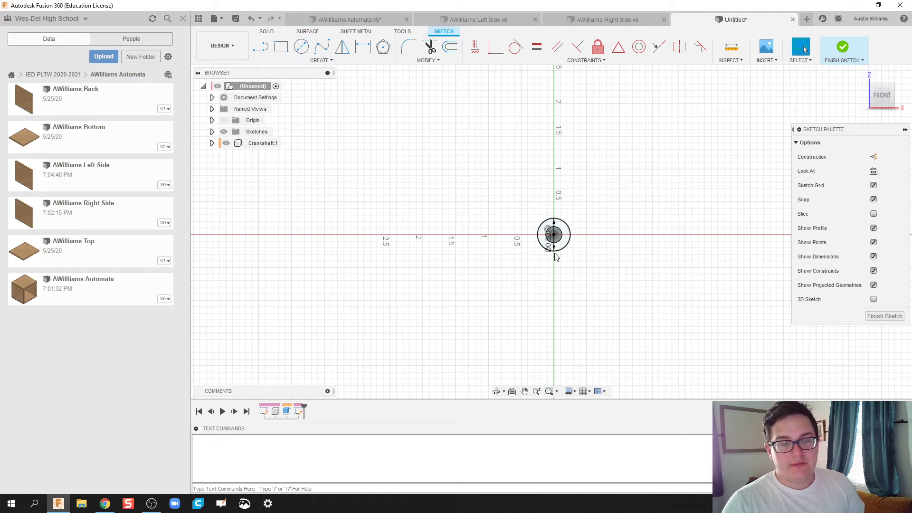
Step: Finish the sketch and extrude the ring around the rod -0.25 in as a new component
left_click(843, 47)
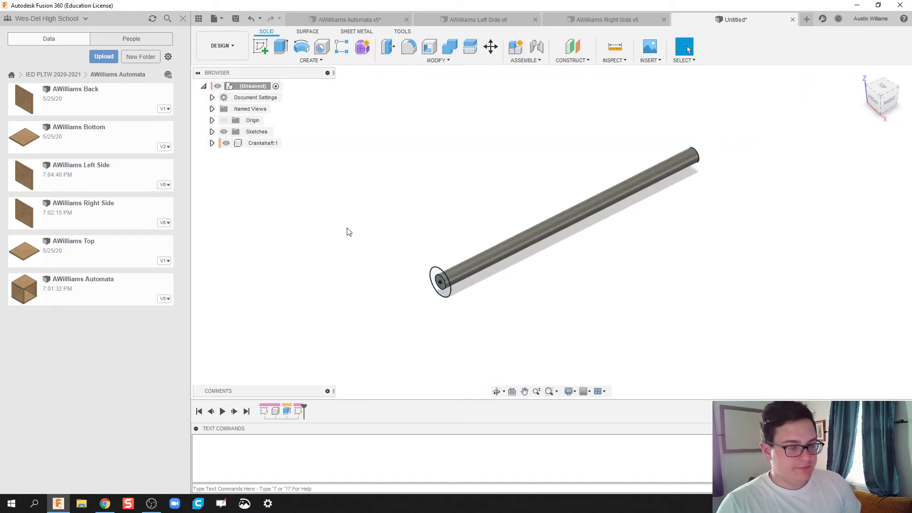
key("e")
left_click(440, 284)
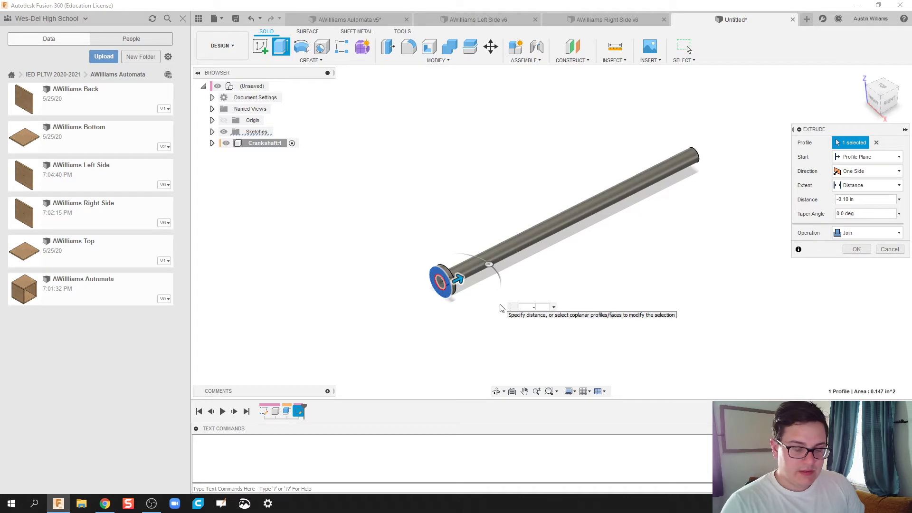
type("-0.25")
key("Return")
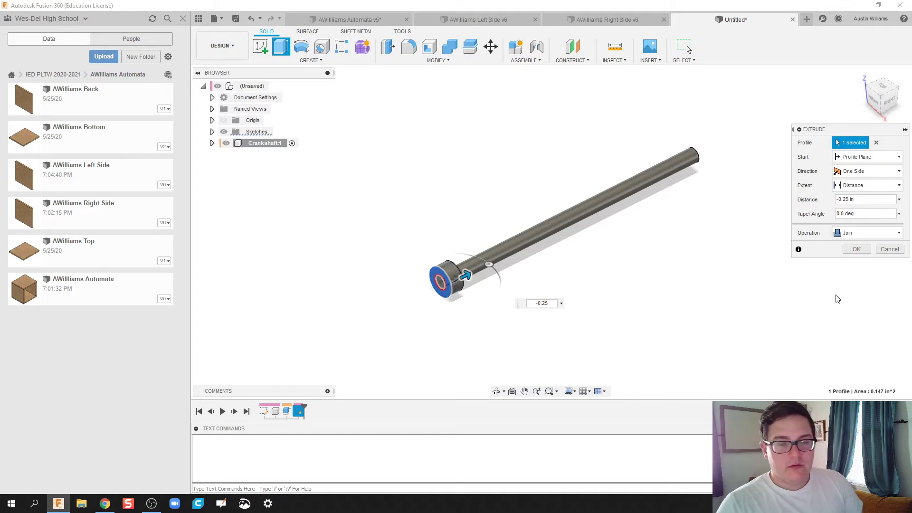
left_click(843, 234)
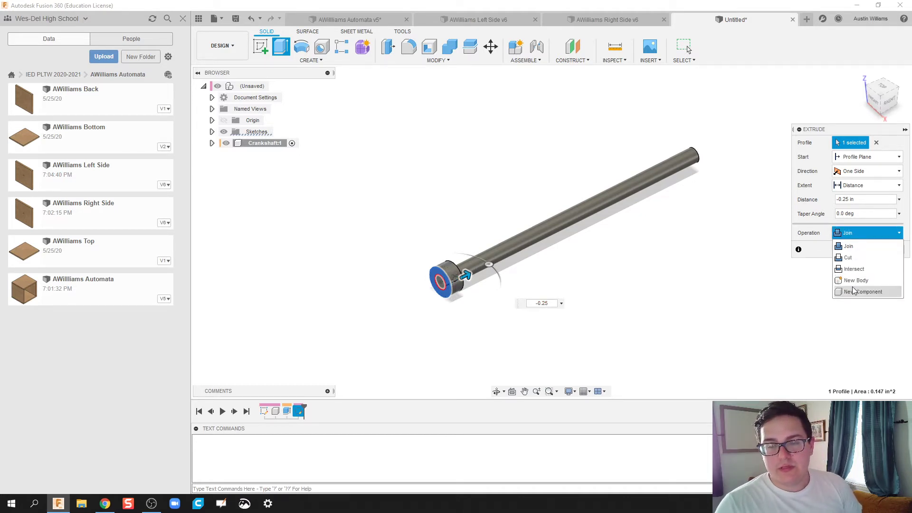
left_click(851, 291)
left_click(857, 251)
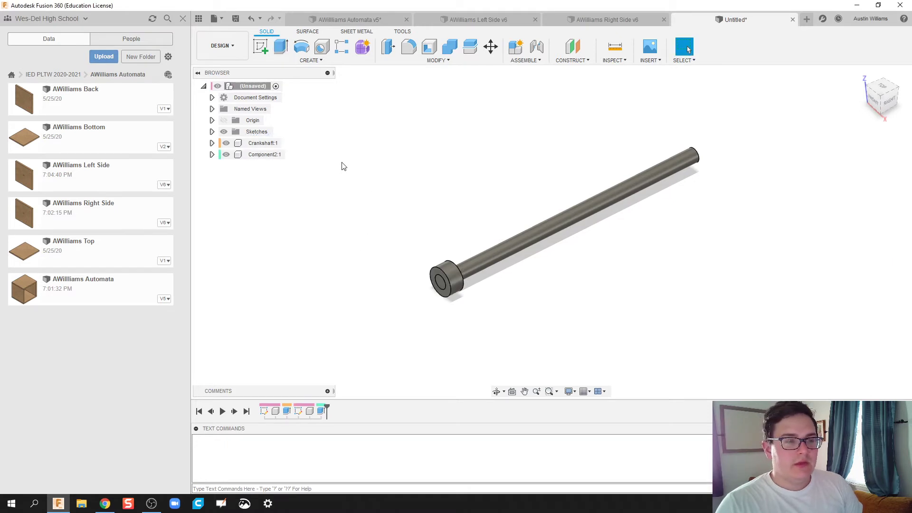
Step: Rename the new ring component as EndCap
left_click(262, 157)
double_click(262, 156)
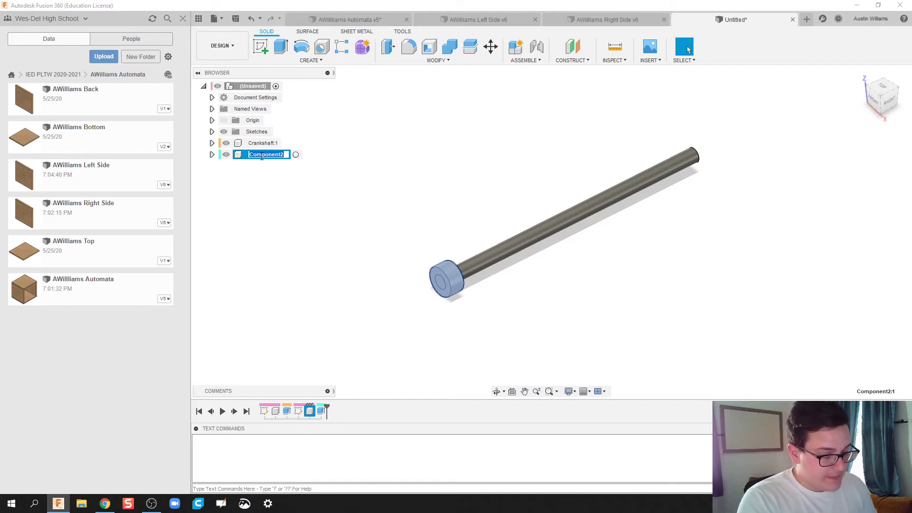
type("EndCap")
key("Return")
left_click(413, 171)
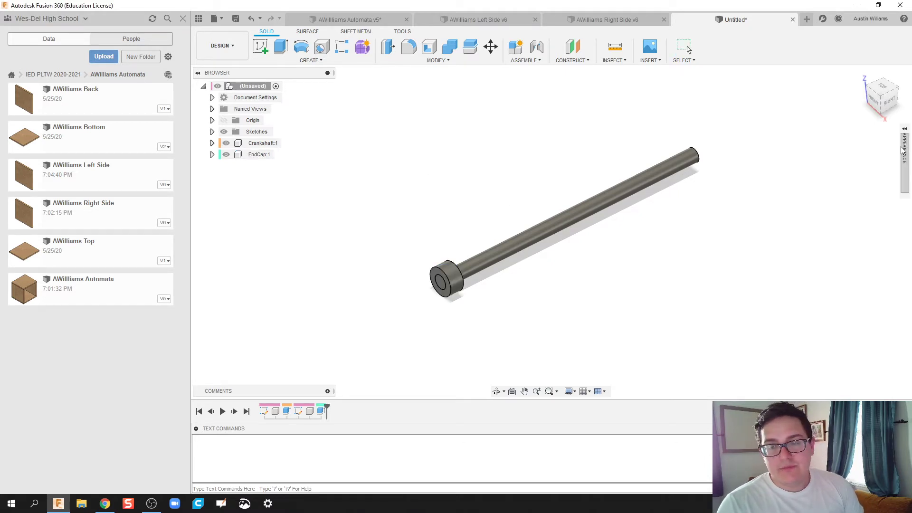
Step: Find wood appearances and apply Bamboo Light - Semigloss to the crankshaft rod and Cherry to the end cap
key("a")
left_click(758, 278)
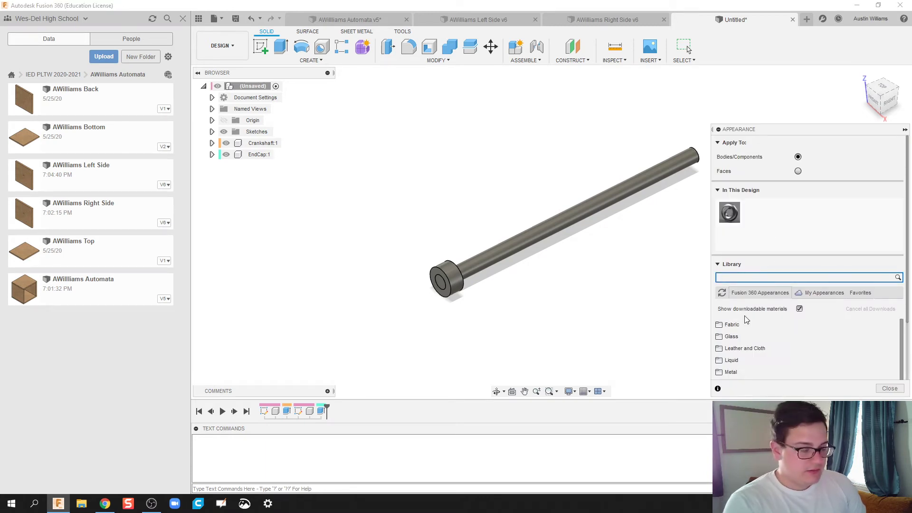
type("wood")
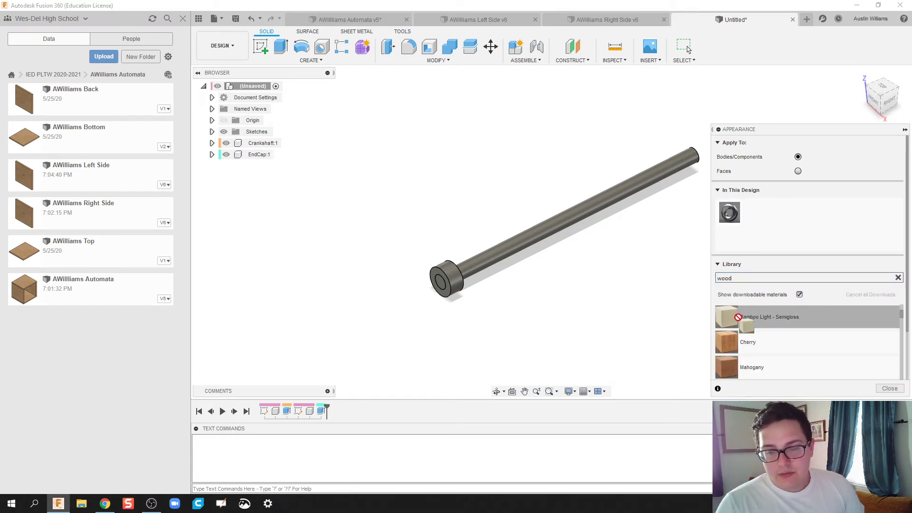
left_click_drag(716, 319, 565, 244)
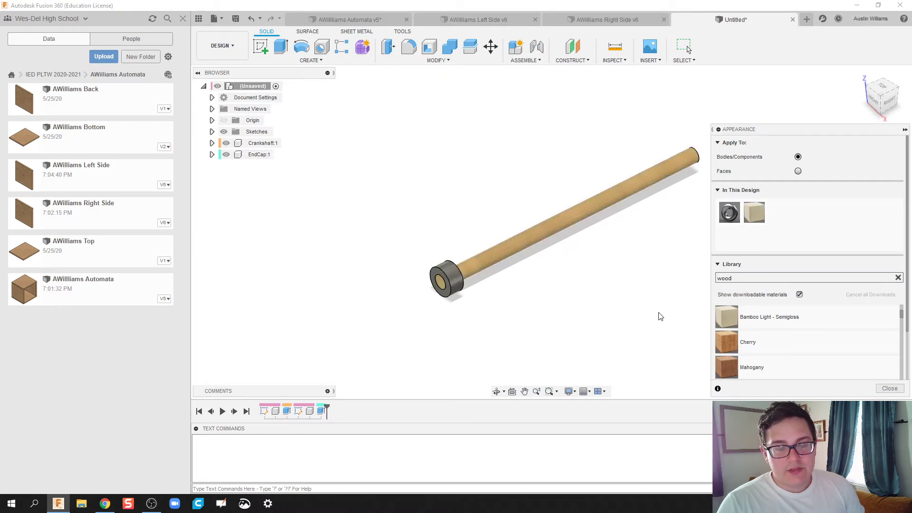
left_click_drag(722, 341, 450, 279)
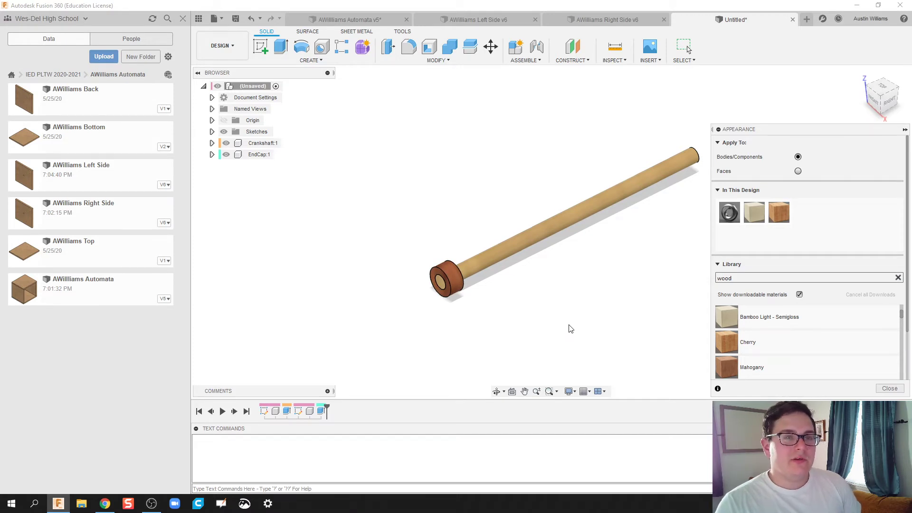
left_click(905, 129)
Step: Save the design in the automata project folder, named with the owner's name prefix followed by Crankshaft
middle_click_drag(642, 280, 617, 246, "shift")
key("ctrl+s")
type("AWilliams C")
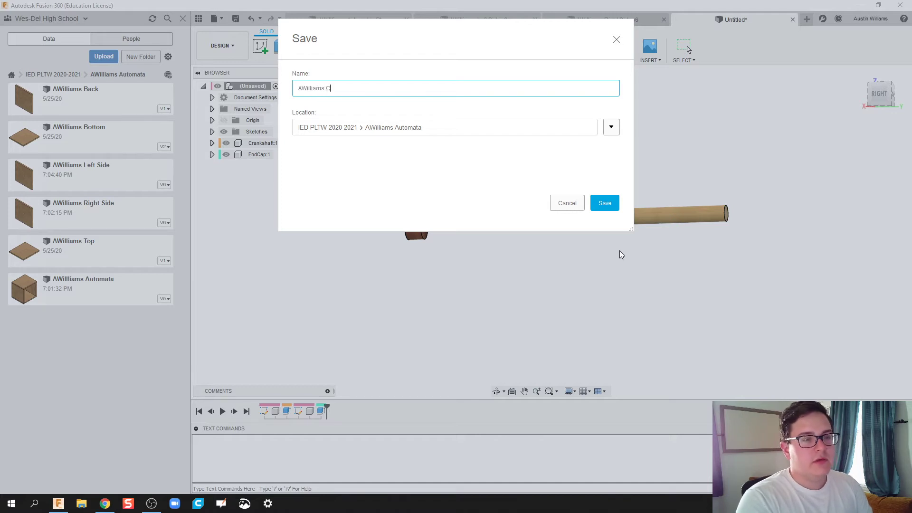
type("rankshaft")
key("Return")
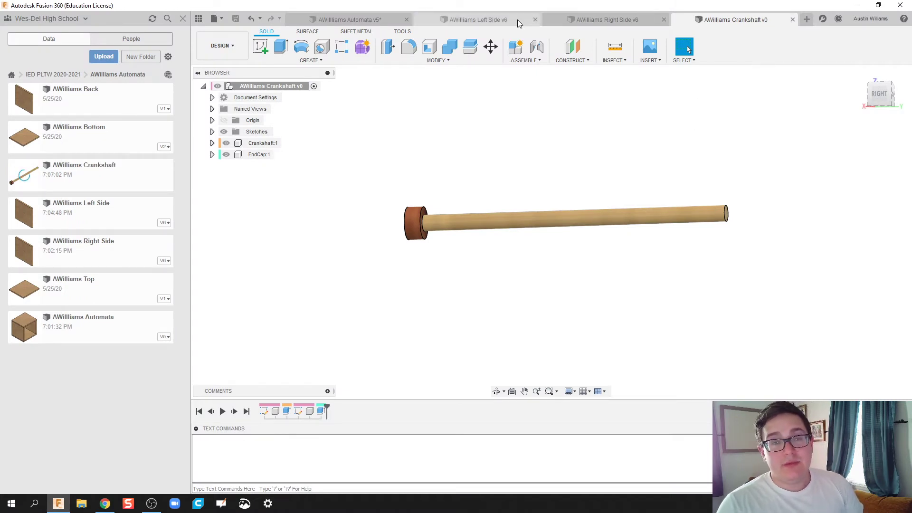
Step: Close the left side, right side and crankshaft designs to return to the box assembly, keeping the project files displayed
left_click(535, 20)
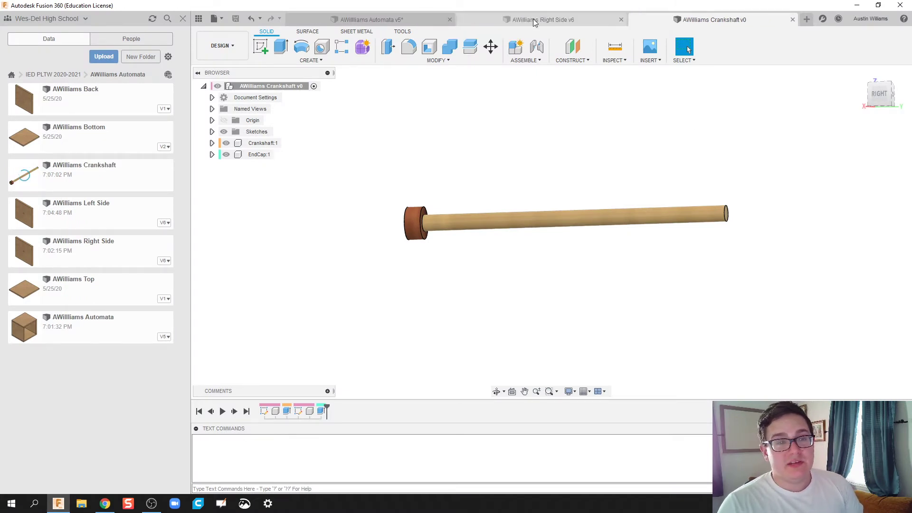
left_click(620, 19)
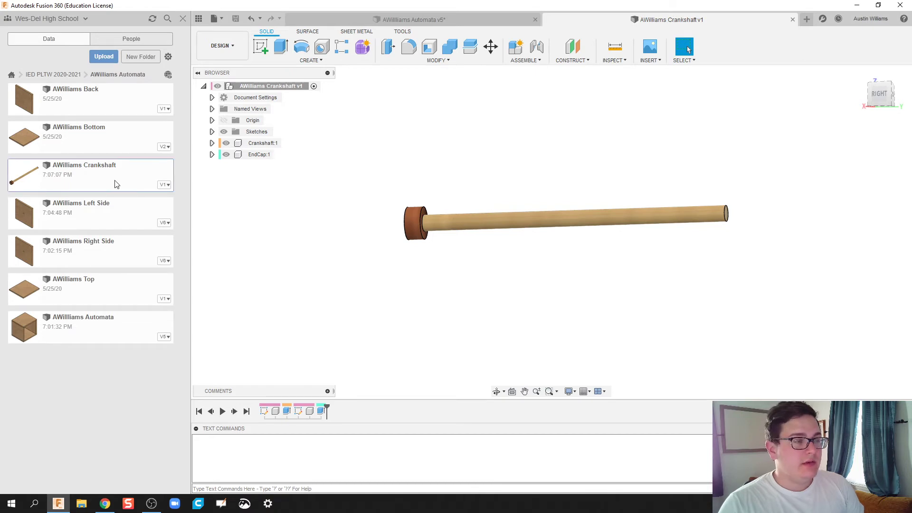
left_click(792, 19)
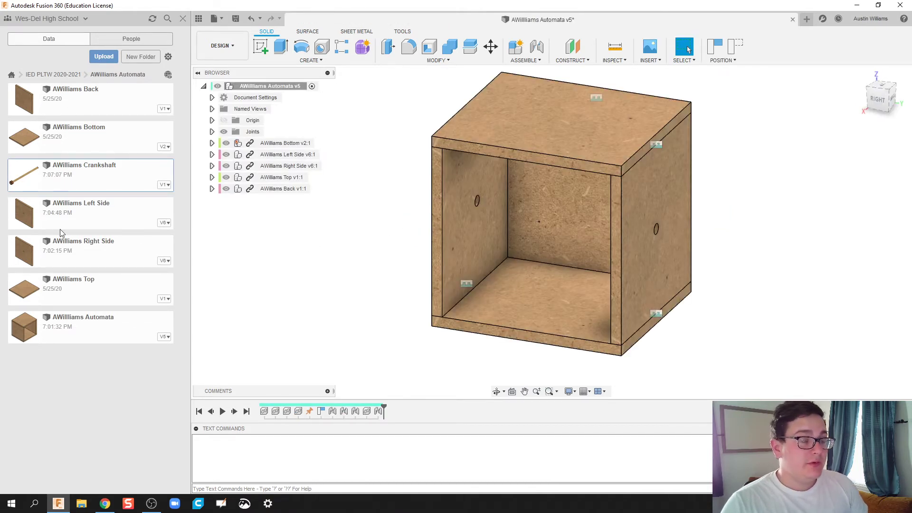
left_click(182, 22)
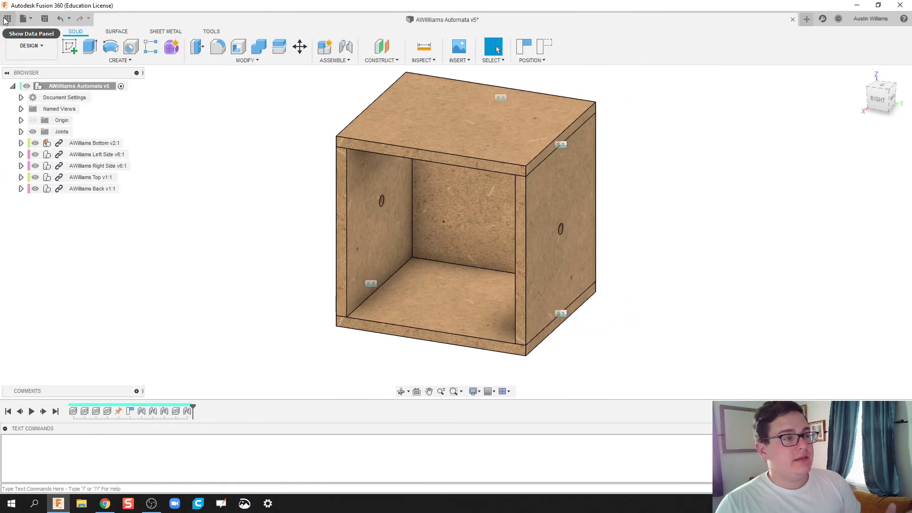
left_click(8, 20)
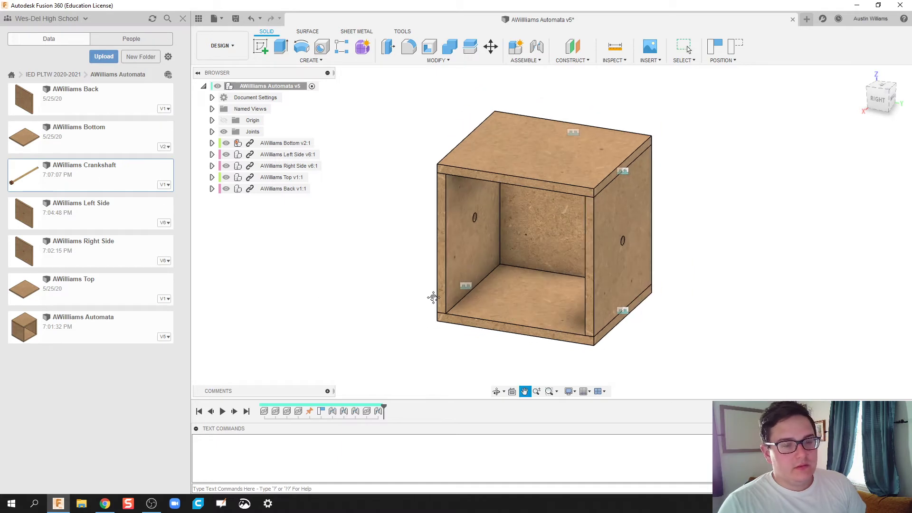
Step: Insert the crankshaft design into the box assembly and move it clear of the box, with an X distance of -1.50 in
left_click_drag(106, 180, 398, 223)
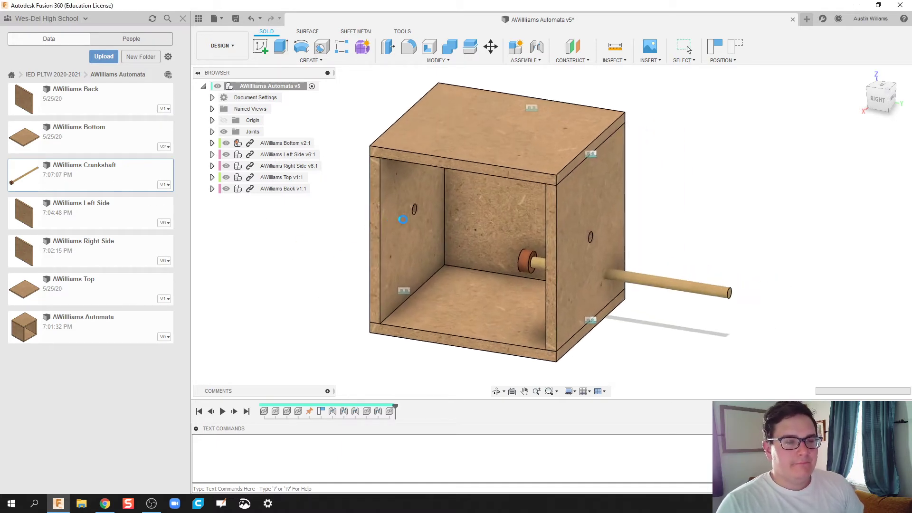
middle_click_drag(462, 326, 489, 295, "shift")
left_click_drag(565, 256, 323, 265)
middle_click_drag(322, 265, 385, 304, "shift")
left_click_drag(394, 325, 335, 309)
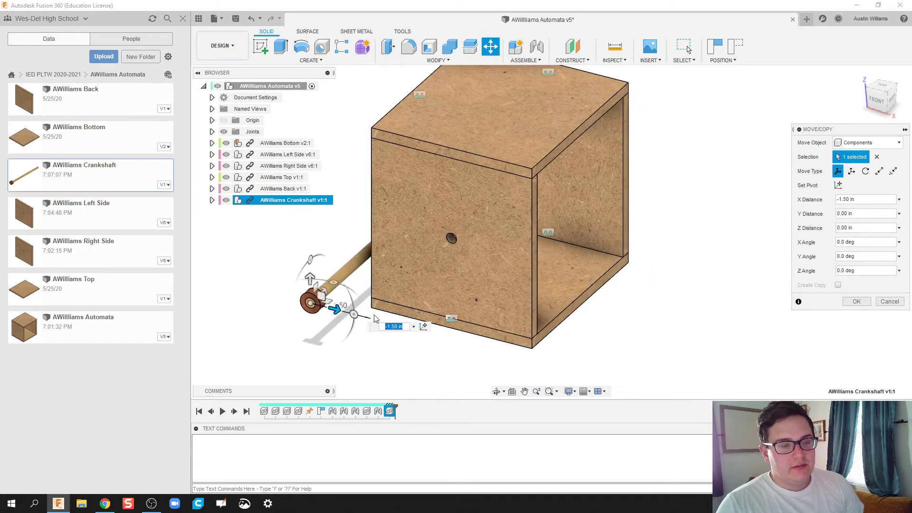
left_click(855, 302)
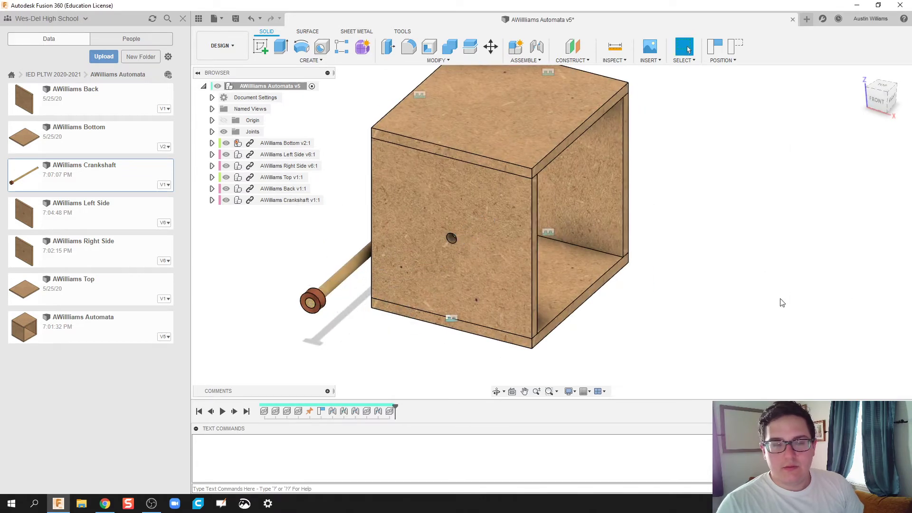
Step: Start a joint from the centre of the crankshaft's capped end to the centre of the hole in the adjacent side panel
middle_click_drag(780, 302, 617, 364, "shift")
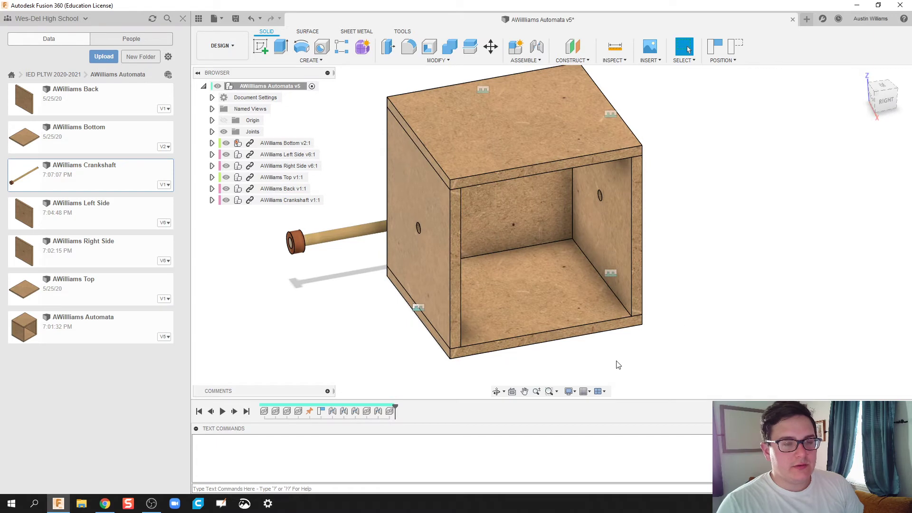
left_click(536, 46)
left_click(508, 267)
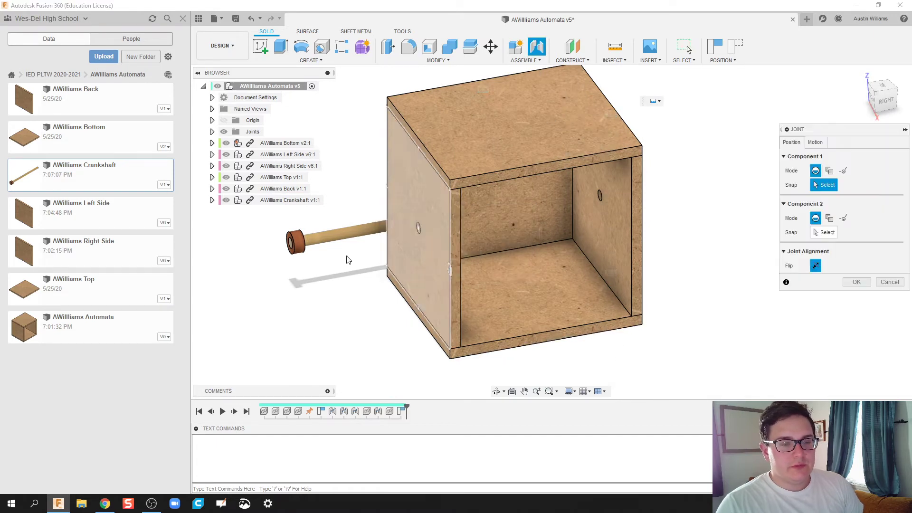
scroll(332, 254, "up", 5)
middle_click_drag(281, 247, 566, 306, "shift")
scroll(309, 235, "up", 3)
left_click(584, 289)
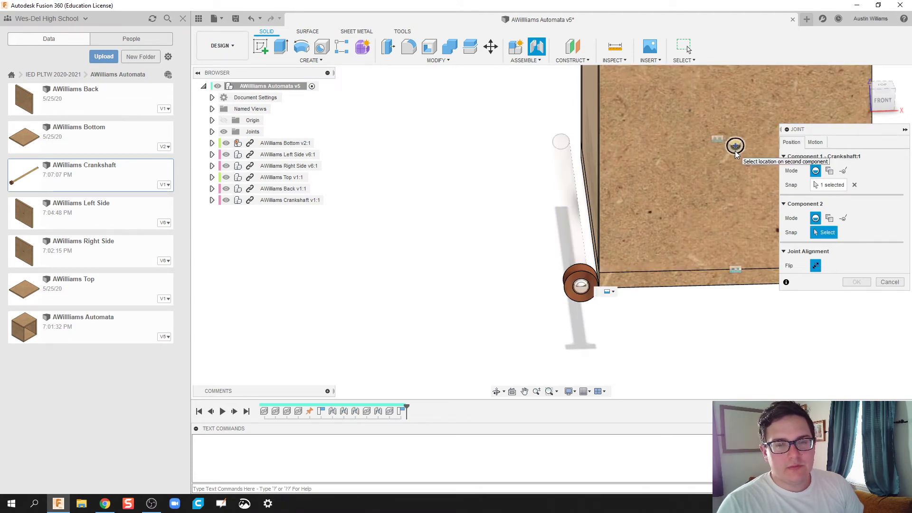
left_click(735, 151)
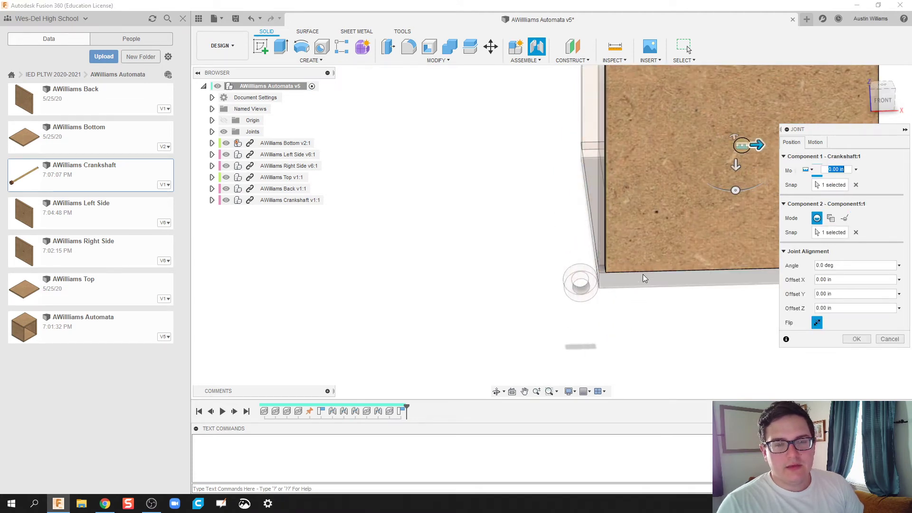
middle_click_drag(725, 306, 526, 294, "shift")
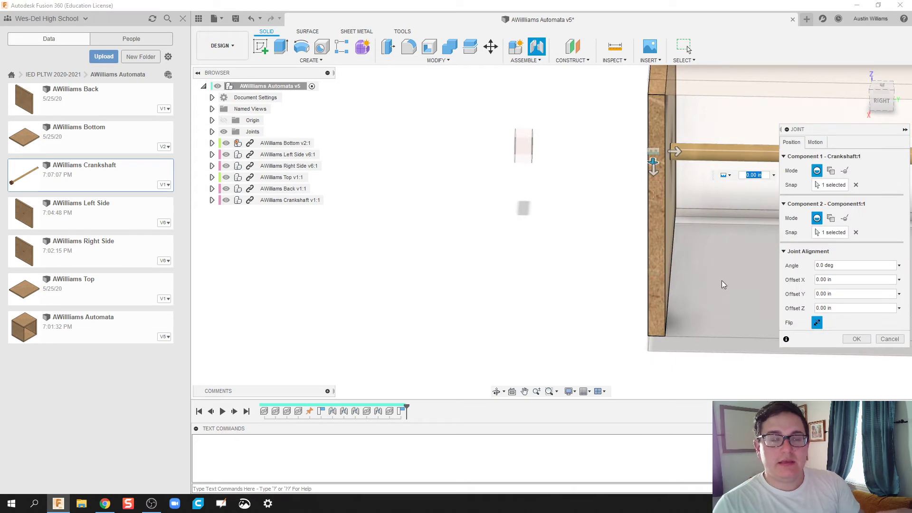
Step: Make the crankshaft joint revolute with a Z offset of -0.30 in so the rod extends through both side panels
left_click(815, 142)
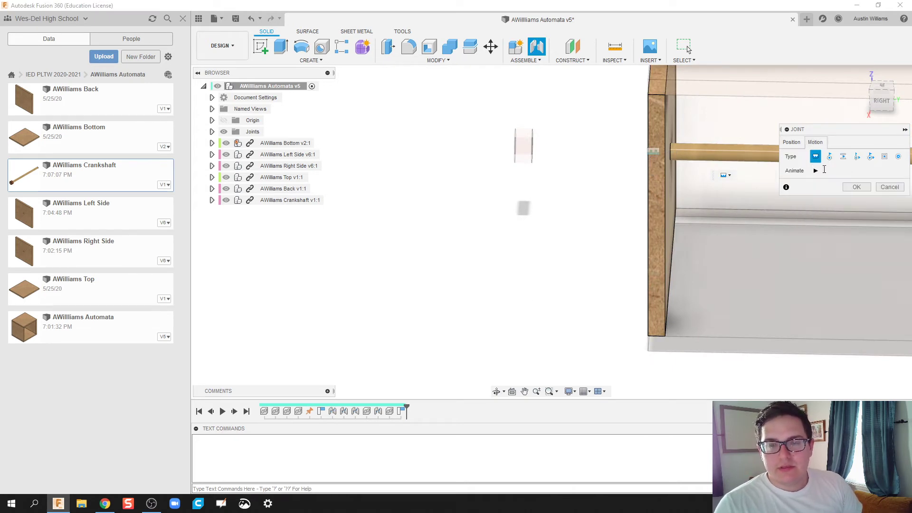
middle_click_drag(619, 272, 475, 295, "shift")
left_click(829, 157)
left_click(791, 142)
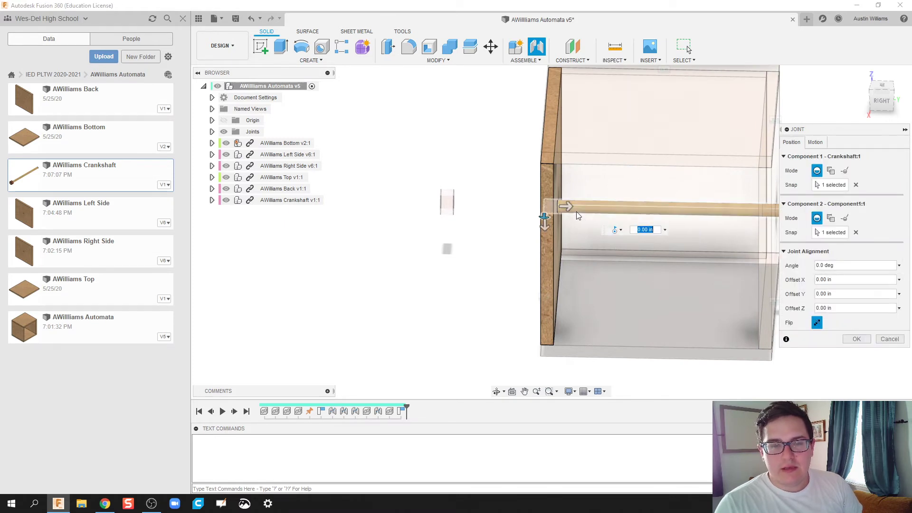
left_click_drag(570, 205, 555, 204)
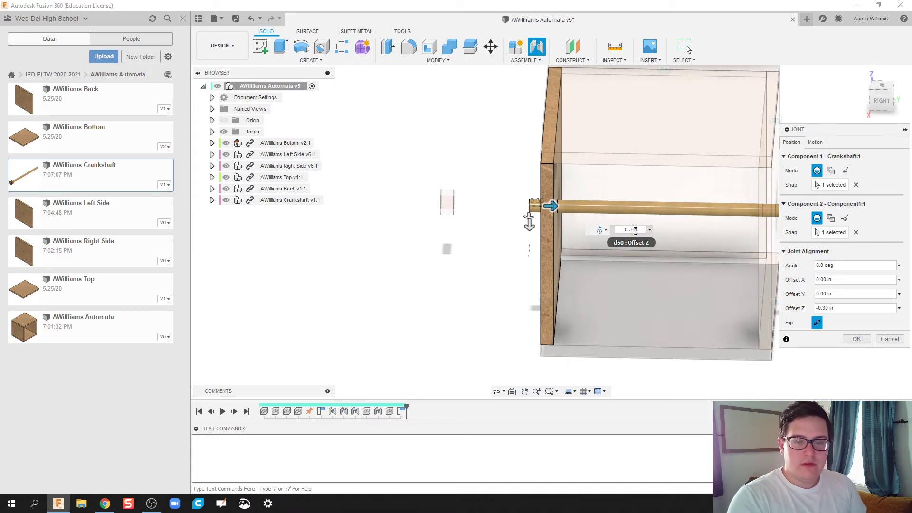
key("Return")
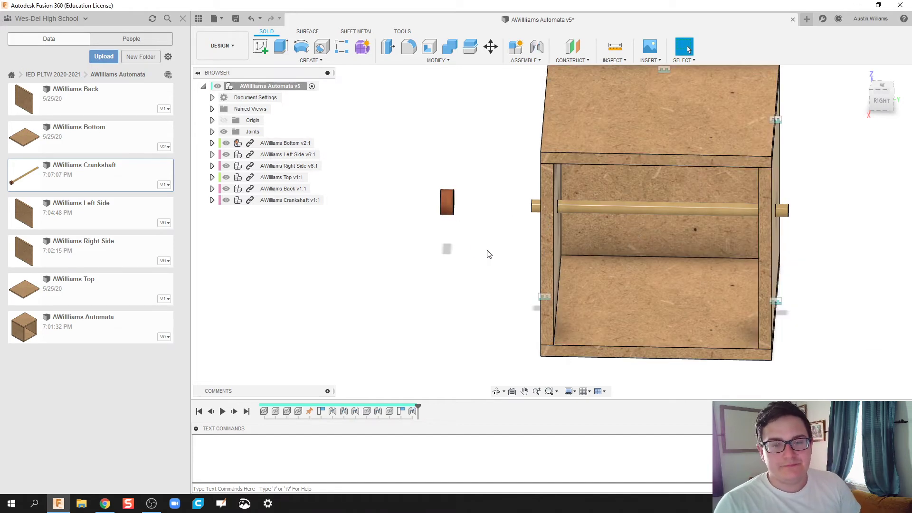
Step: Animate the model from the crankshaft's revolute joint to check the rod's rotation
middle_click_drag(446, 283, 473, 272, "shift")
right_click(561, 241)
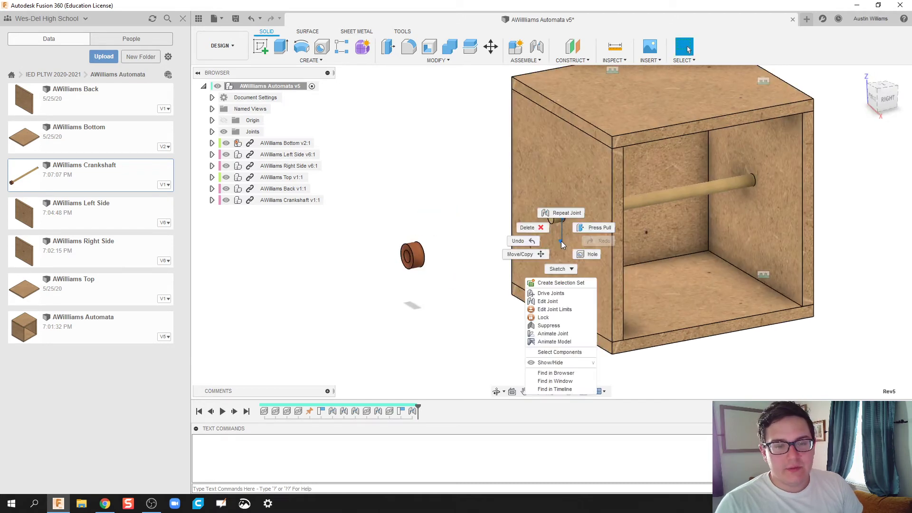
left_click(556, 348)
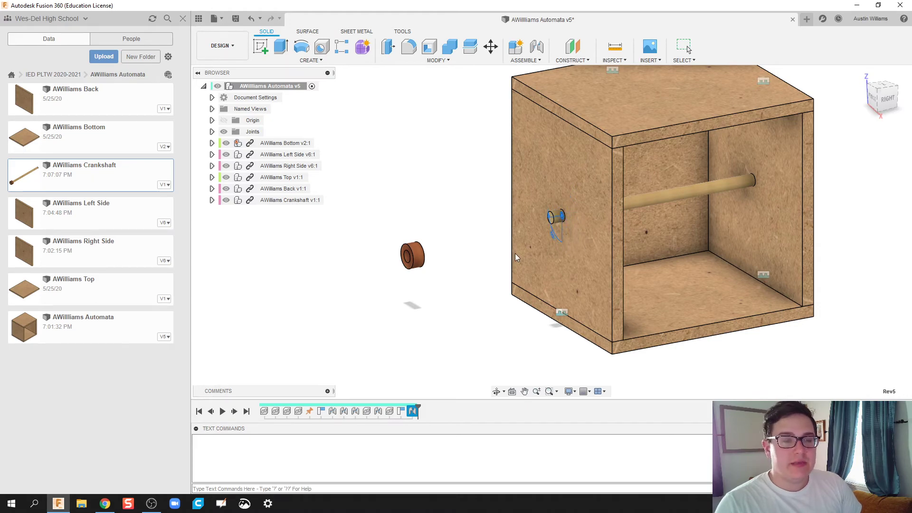
key("Escape")
Step: Join the loose end cap's hole centre to the crankshaft rod's protruding end with a rigid joint
scroll(403, 263, "up", 5)
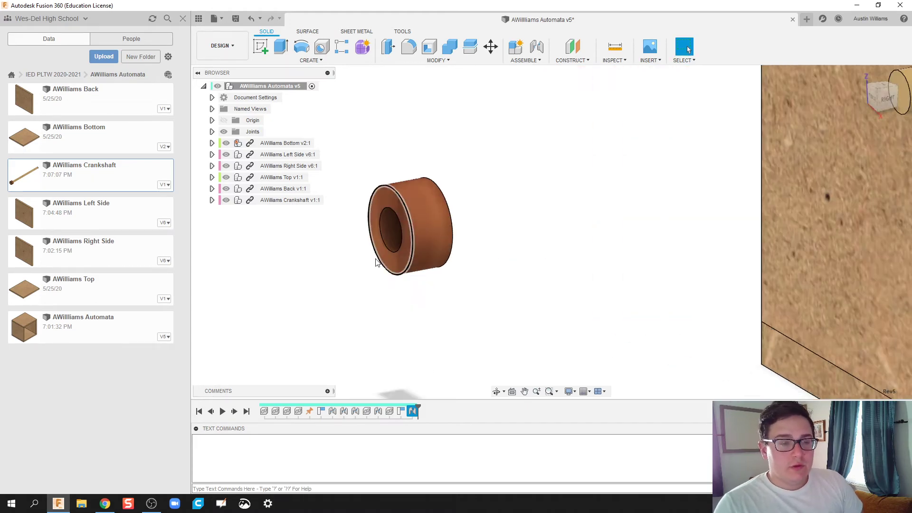
scroll(376, 271, "down", 5)
scroll(397, 278, "up", 2)
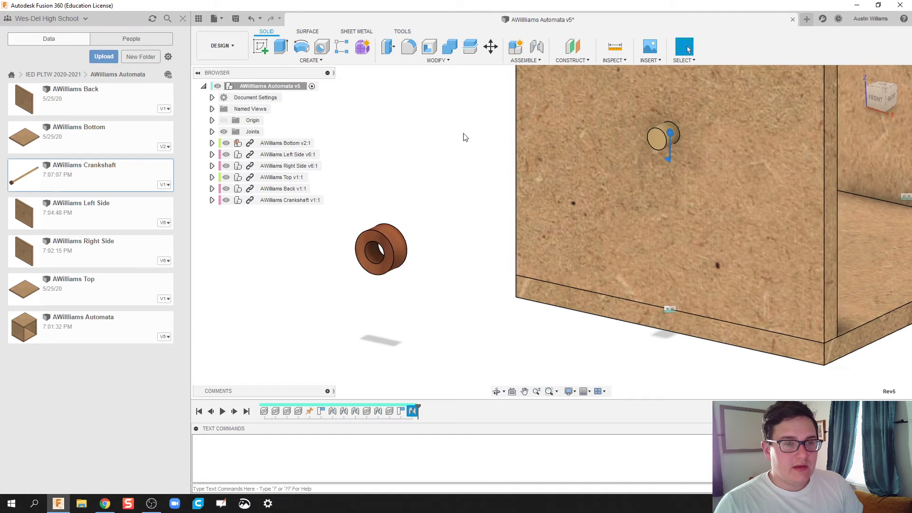
left_click(537, 47)
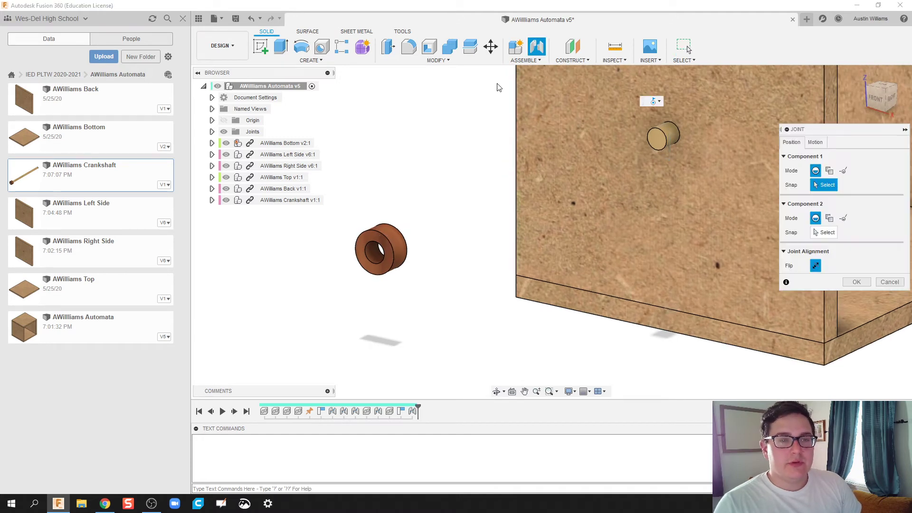
left_click(375, 255)
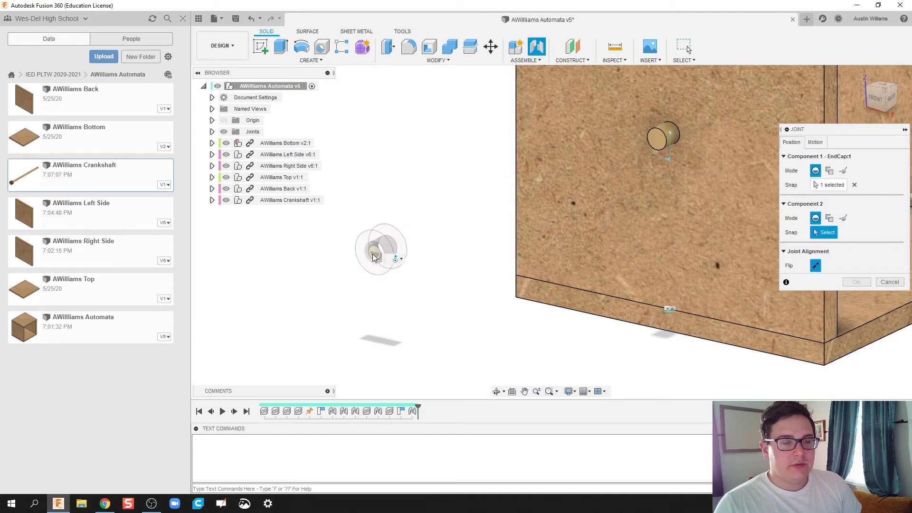
left_click(658, 143)
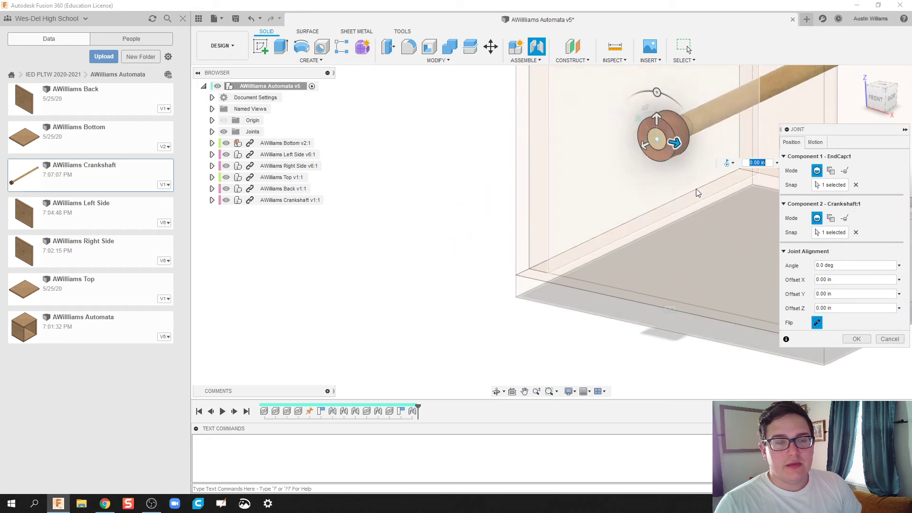
left_click(815, 142)
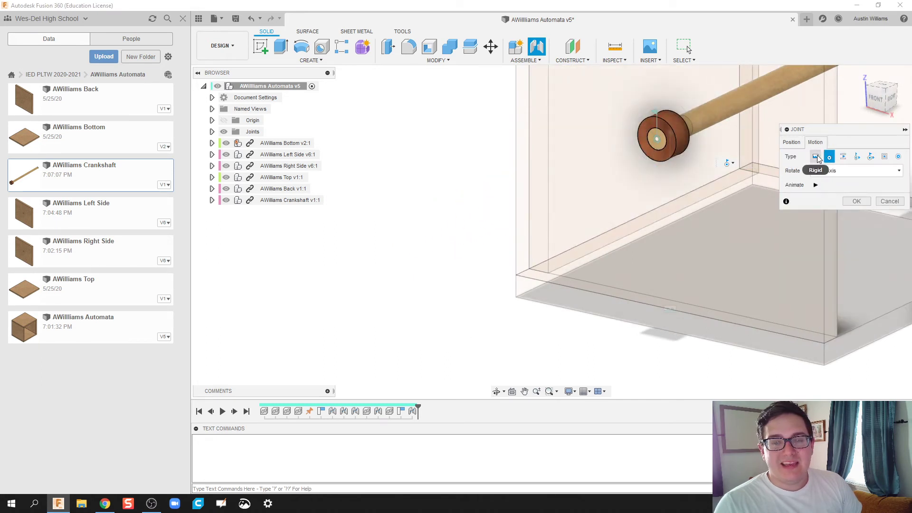
left_click(815, 157)
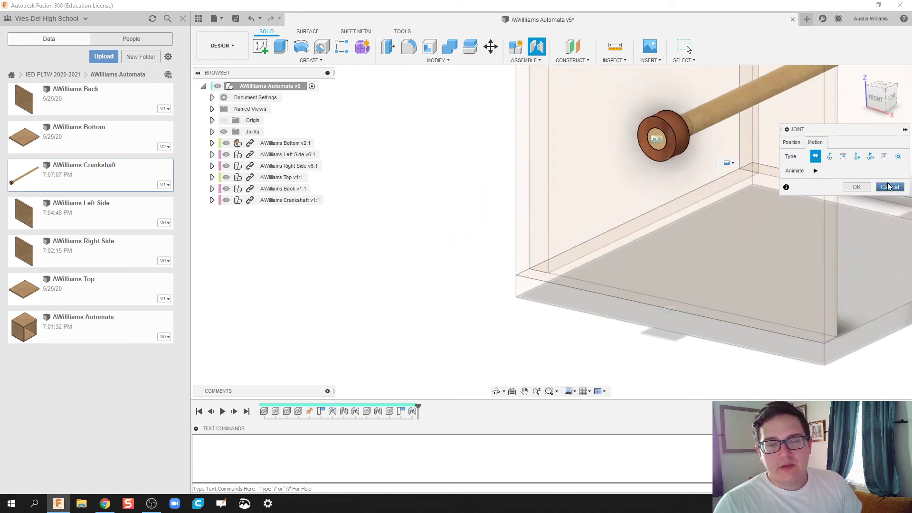
left_click(856, 187)
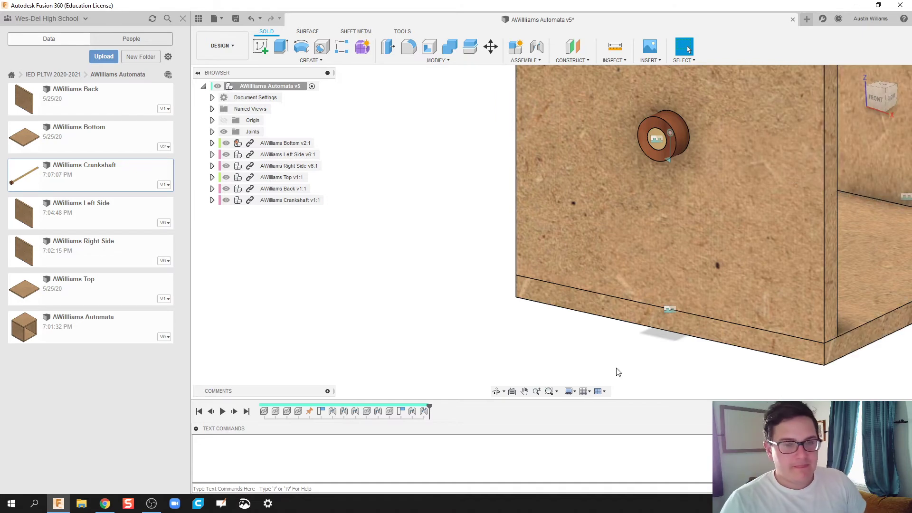
Step: Animate the model to check the end cap turning with the rod, and inspect the rod's opposite protruding end
middle_click_drag(620, 362, 452, 305, "shift")
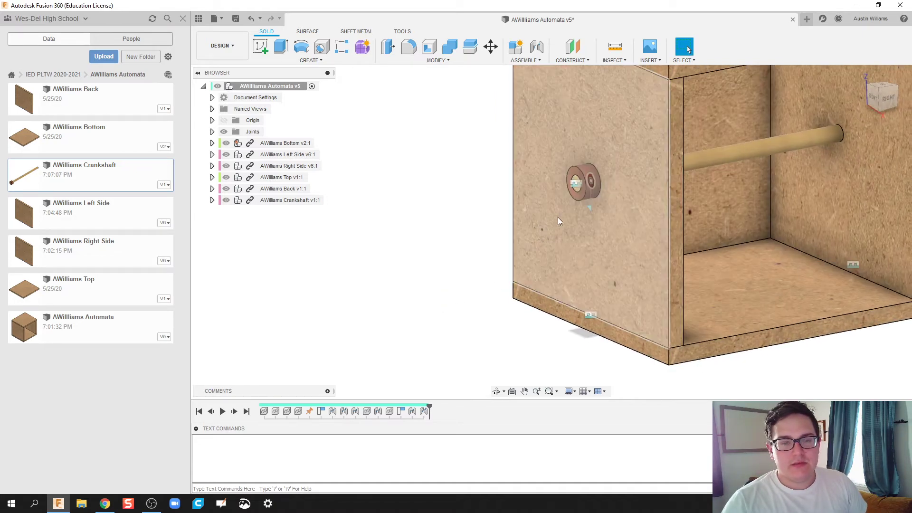
right_click(590, 206)
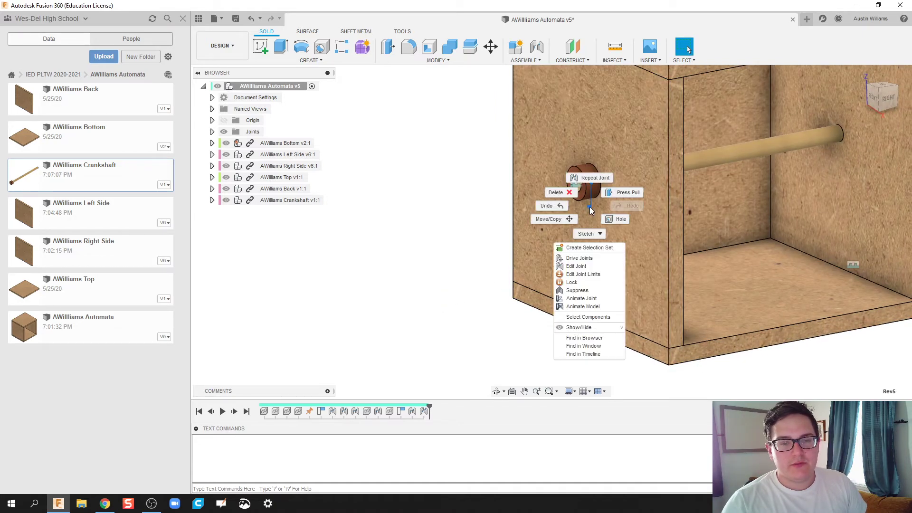
left_click(583, 307)
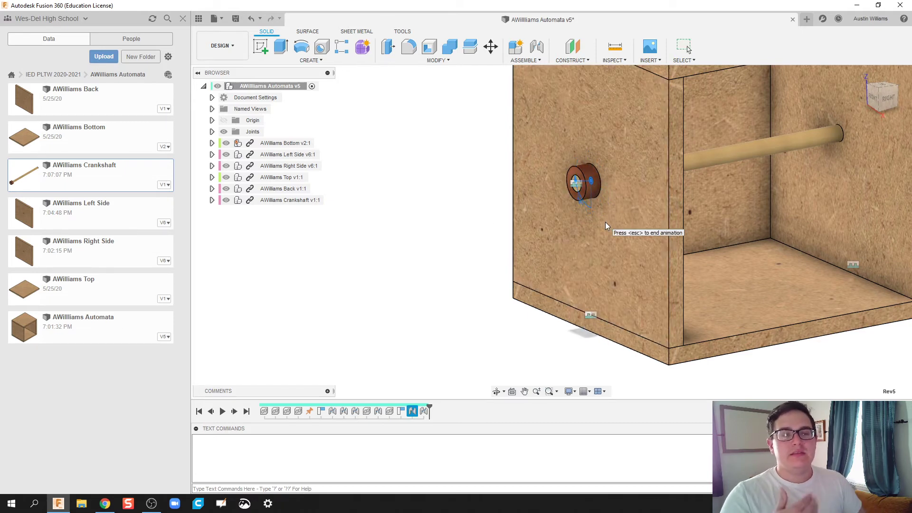
key("Escape")
scroll(560, 216, "down", 5)
middle_click_drag(528, 223, 560, 266, "shift")
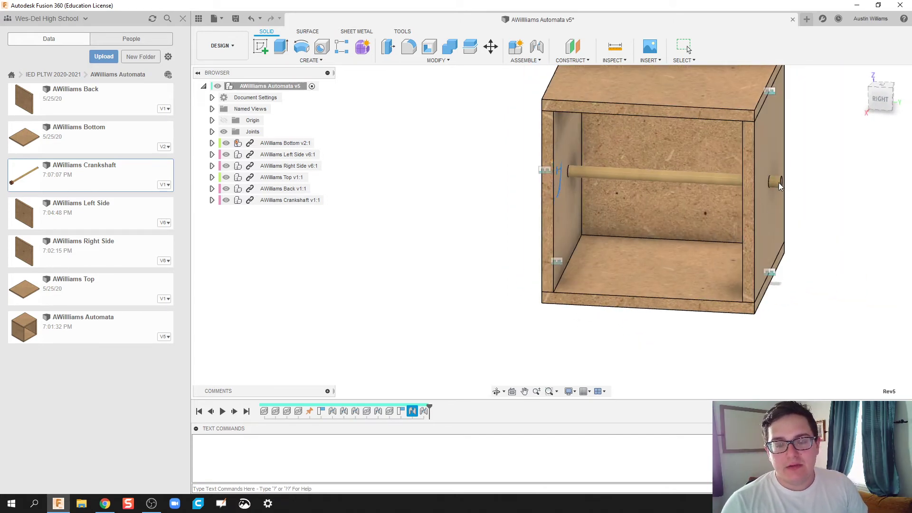
Step: In a new design, sketch on the front plane a 1 in circle at the origin and a 0.4 in circle 1.5 in directly above
left_click(806, 20)
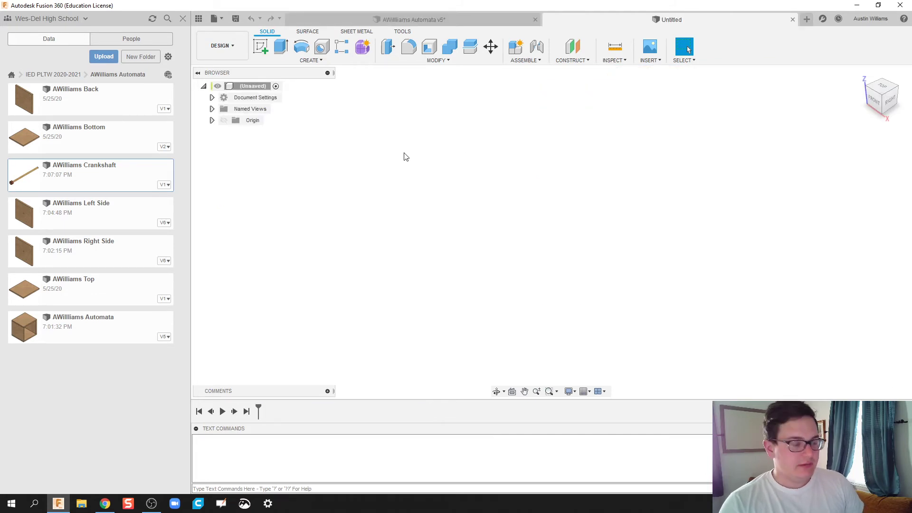
left_click(260, 46)
left_click(577, 227)
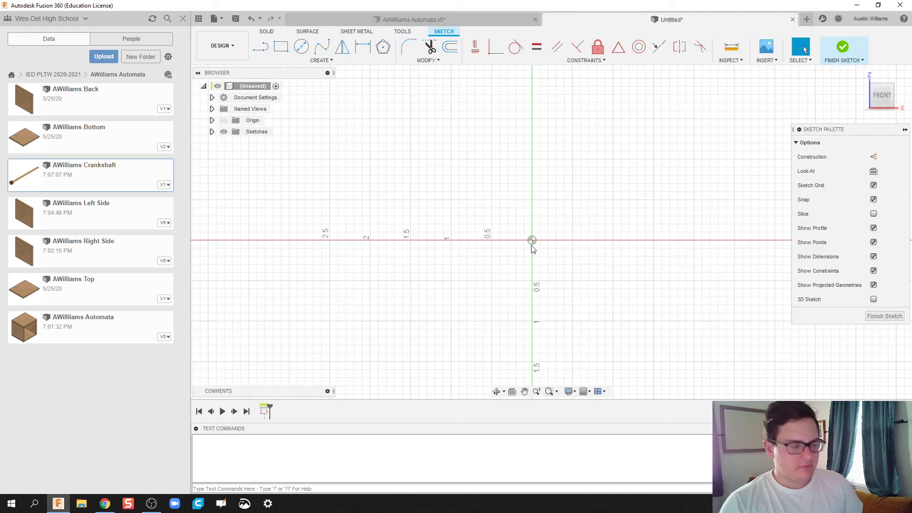
key("c")
left_click(532, 240)
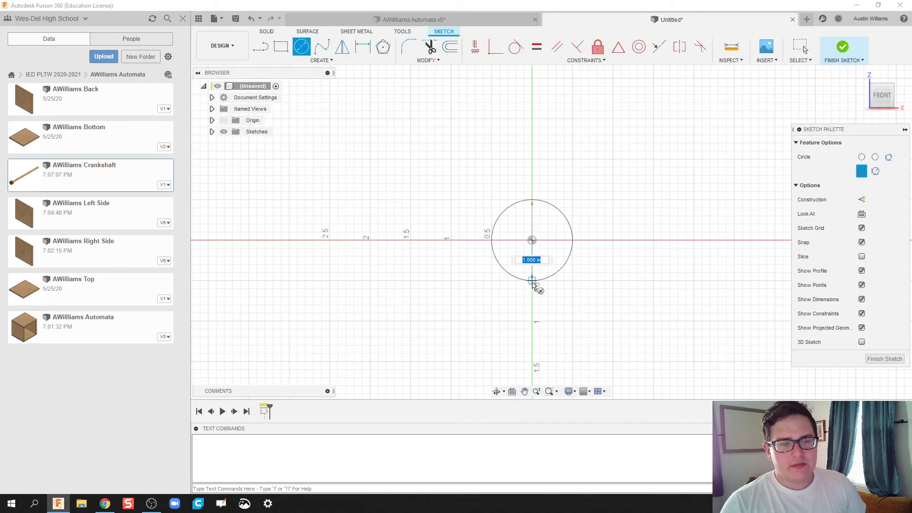
left_click(531, 281)
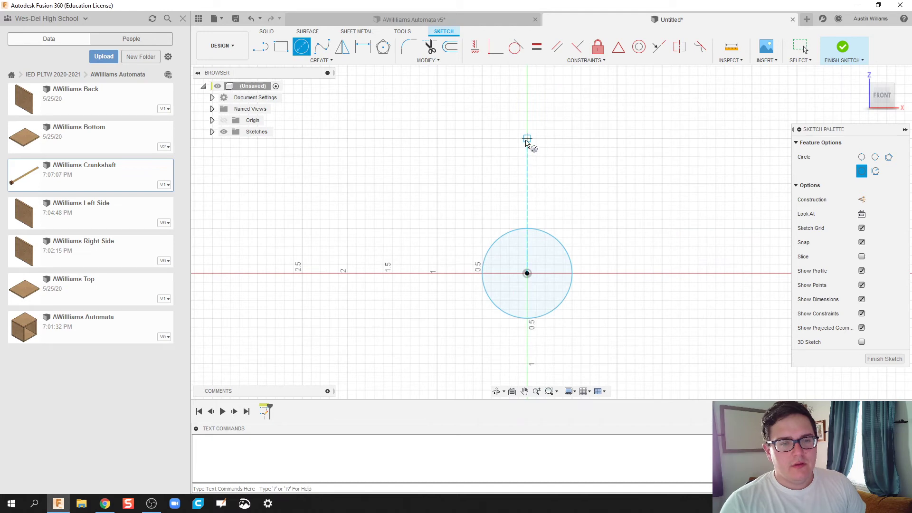
left_click(526, 138)
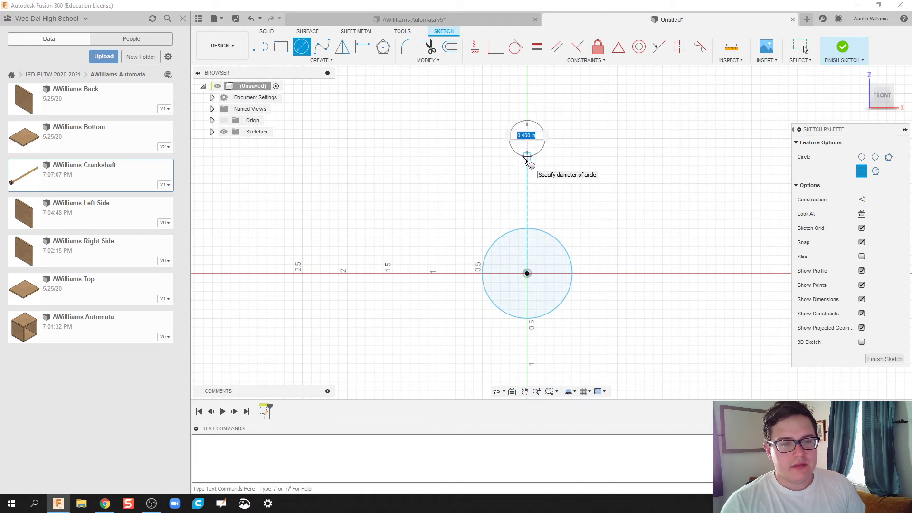
left_click(524, 160)
Step: Draw two slanted lines connecting the outer sides of the small circle to those of the large circle
key("l")
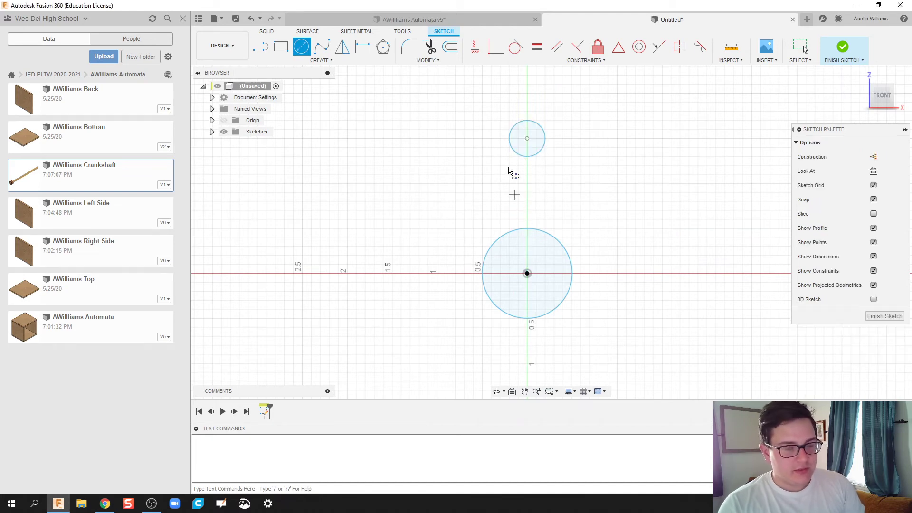
left_click(509, 138)
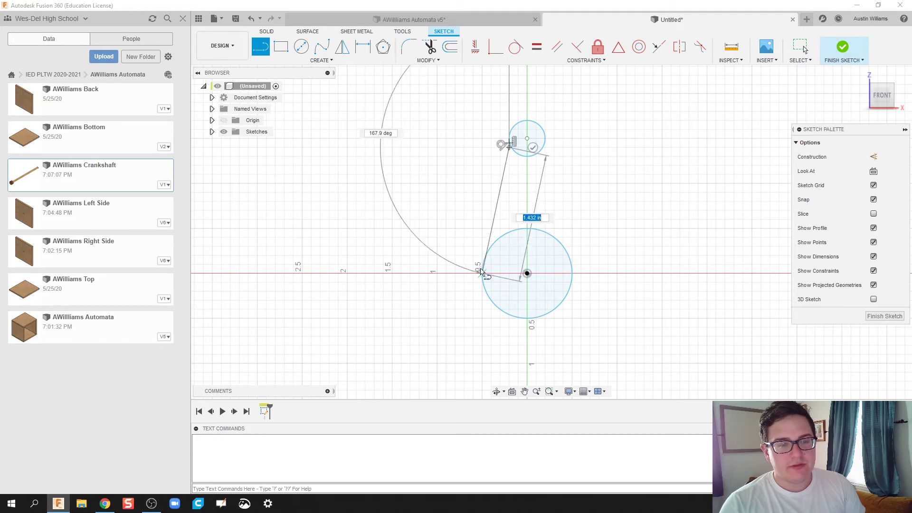
left_click(482, 264)
left_click(545, 138)
left_click(573, 271)
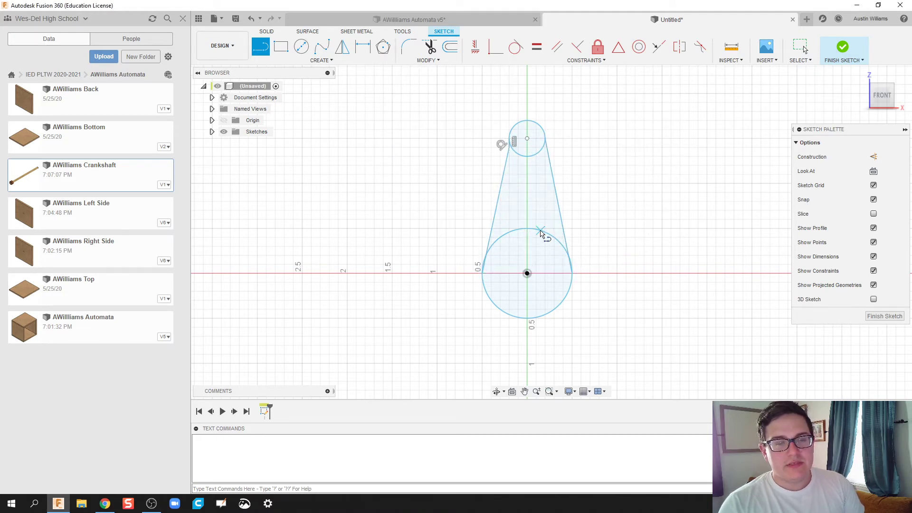
Step: Trim the inner arcs of both circles to leave a single teardrop outline, and finish the sketch
key("t")
left_click(521, 155)
left_click(521, 229)
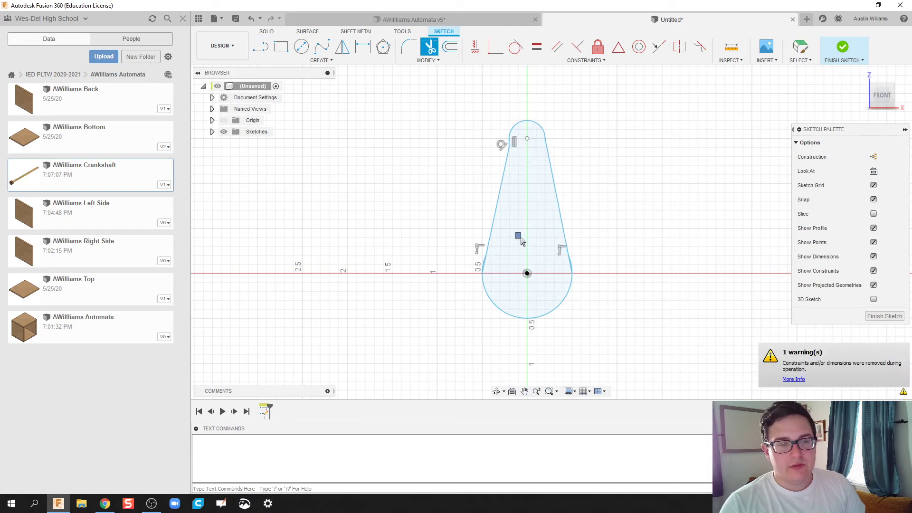
left_click(842, 48)
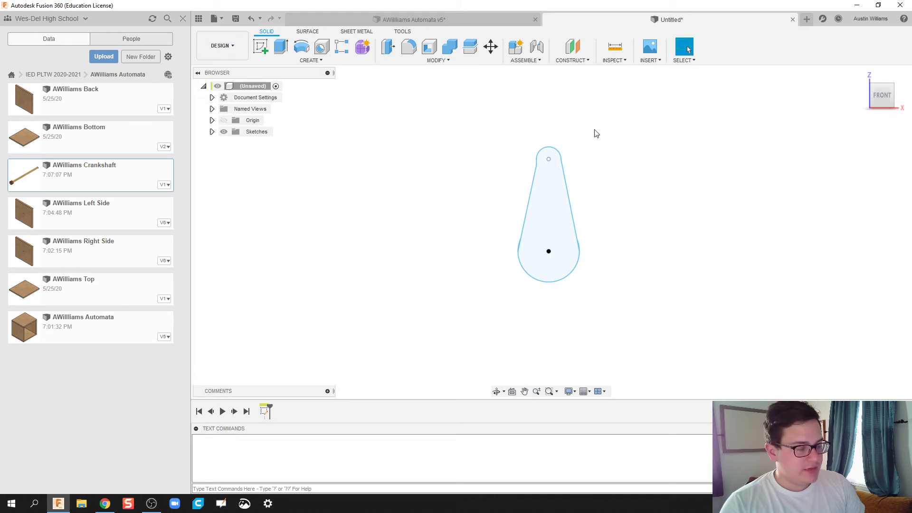
Step: Extrude the teardrop profile 0.25 in as a new component
key("e")
left_click(550, 227)
left_click_drag(545, 211, 565, 207)
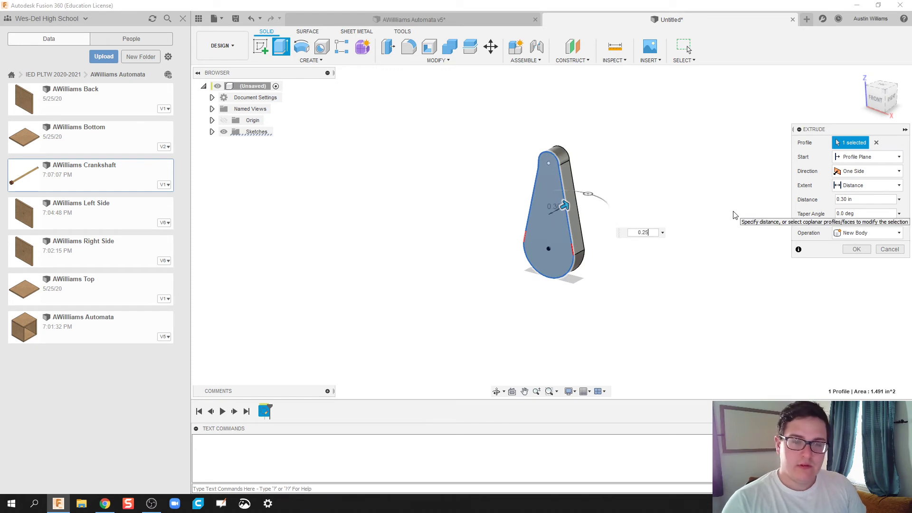
key("Return")
left_click(869, 233)
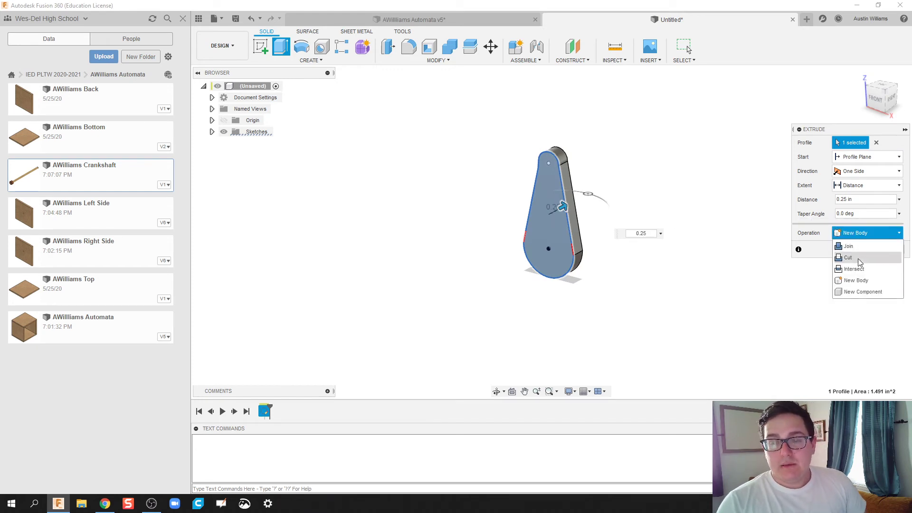
left_click(851, 291)
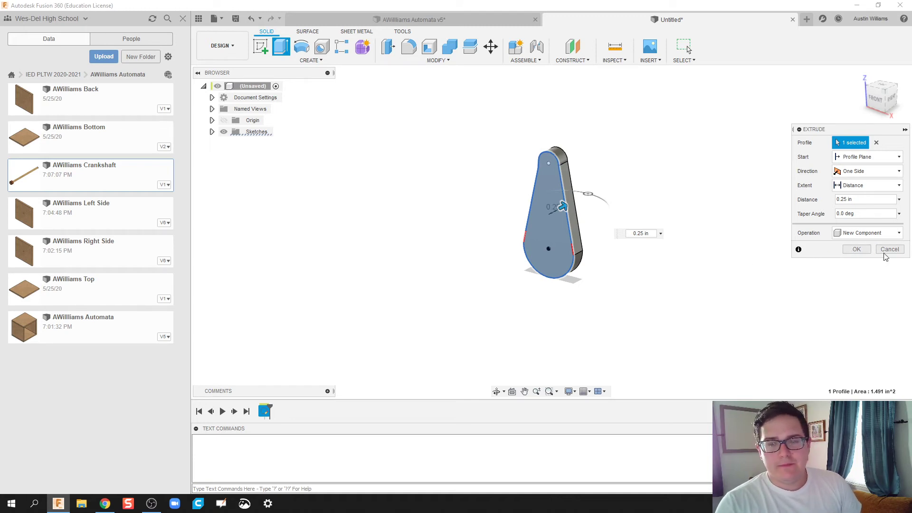
left_click(856, 249)
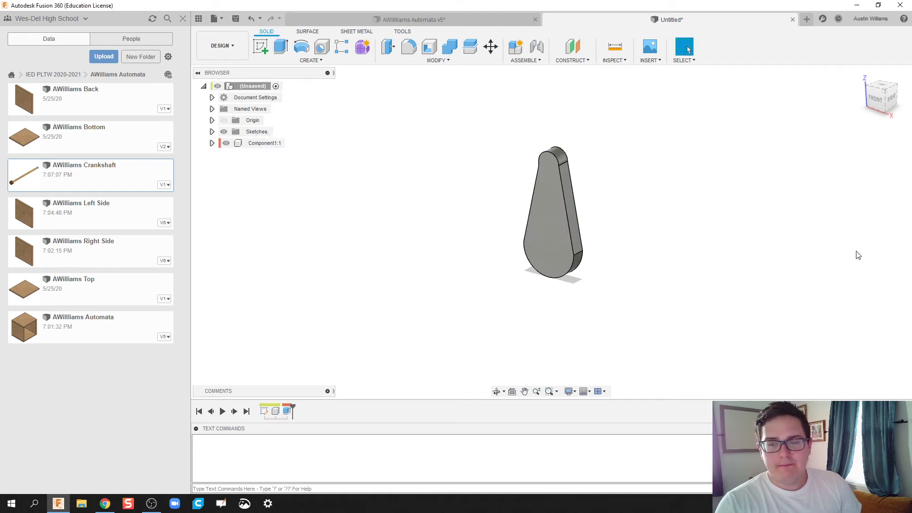
Step: Rename the extruded component as Handle
left_click(259, 143)
left_click(255, 143)
type("Handle")
key("Return")
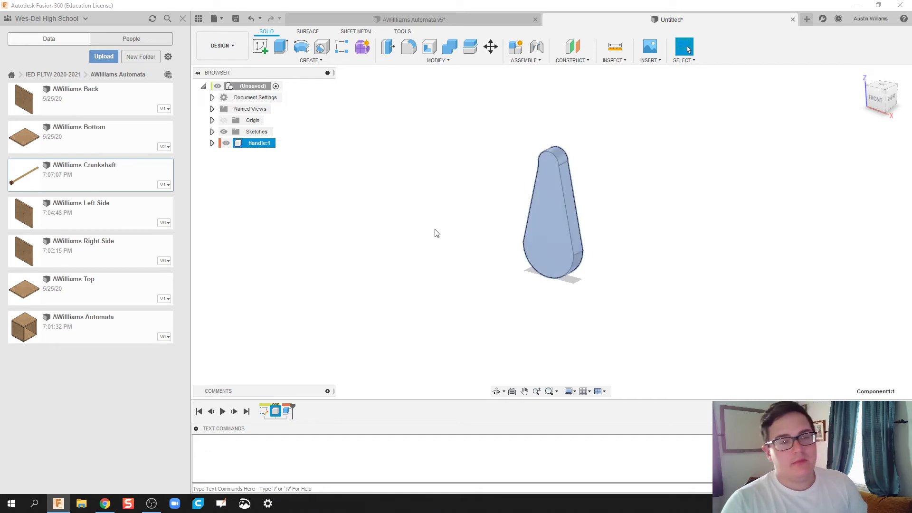
left_click(411, 277)
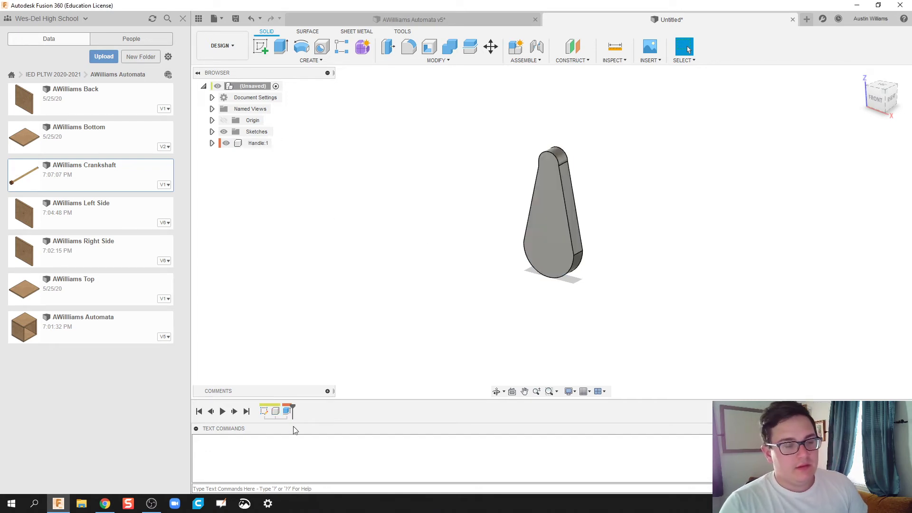
Step: Edit the handle's profile sketch, add a 0.25 in diameter circle at the origin in the wide end, and finish the sketch
right_click(264, 411)
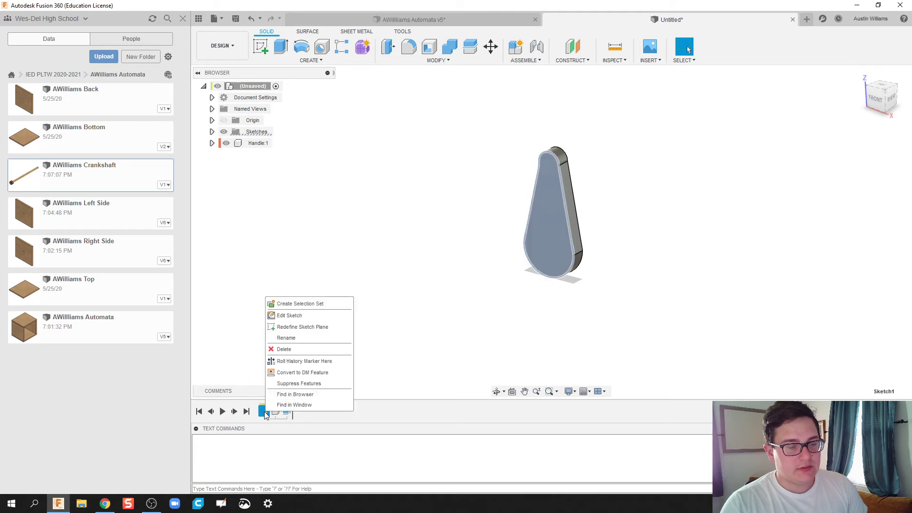
left_click(285, 313)
scroll(556, 269, "up", 5)
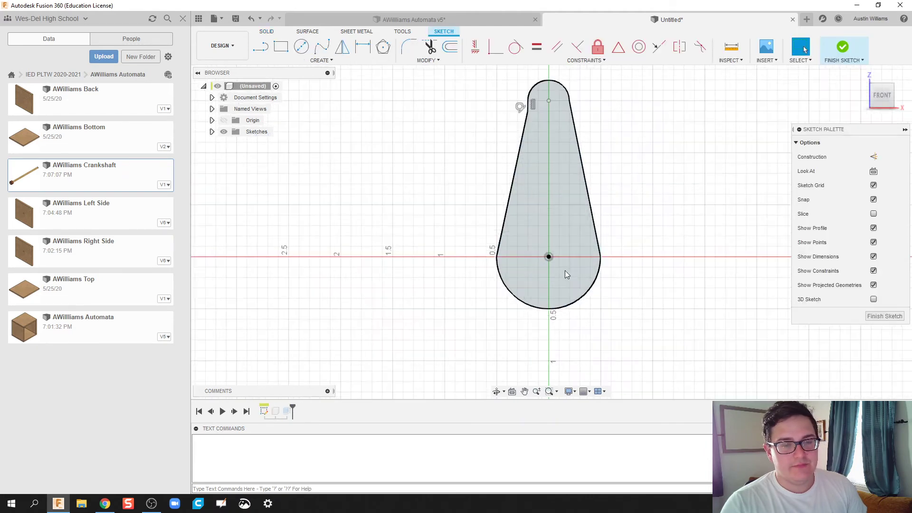
key("c")
left_click(540, 249)
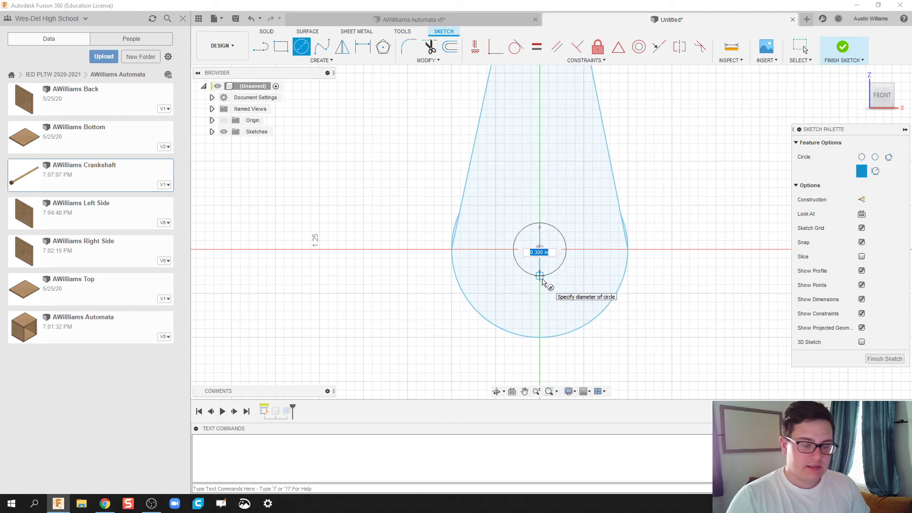
type("0.25")
key("Return")
key("Escape")
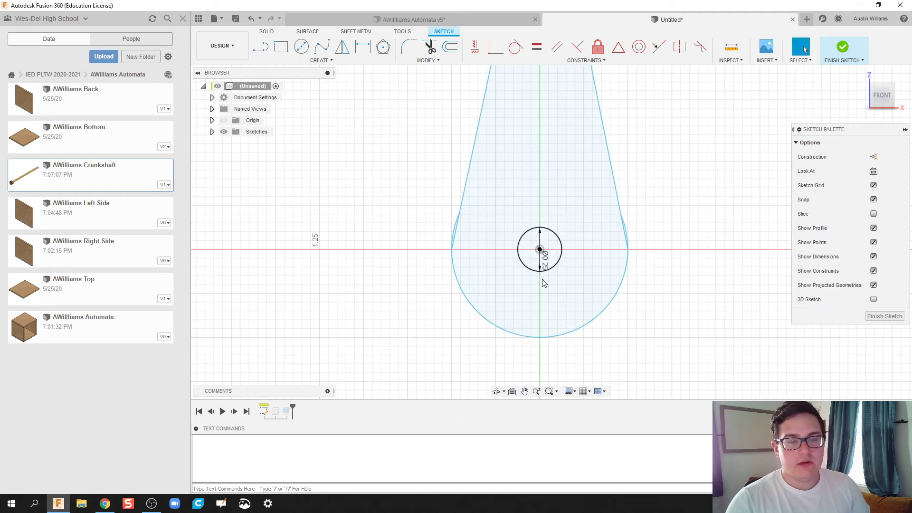
left_click(842, 47)
middle_click_drag(627, 235, 589, 276, "shift")
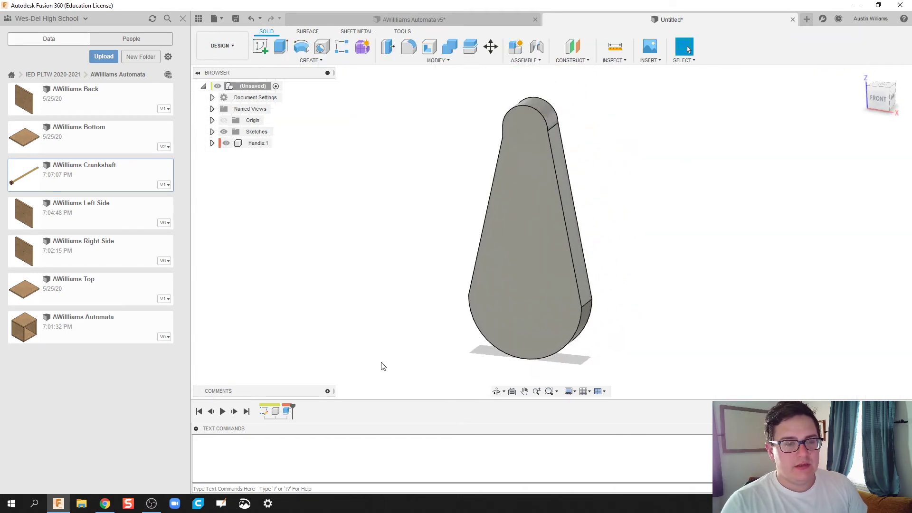
Step: Edit the handle's extrusion and exclude the circle in the wide end from its profile to open a through hole
right_click(288, 415)
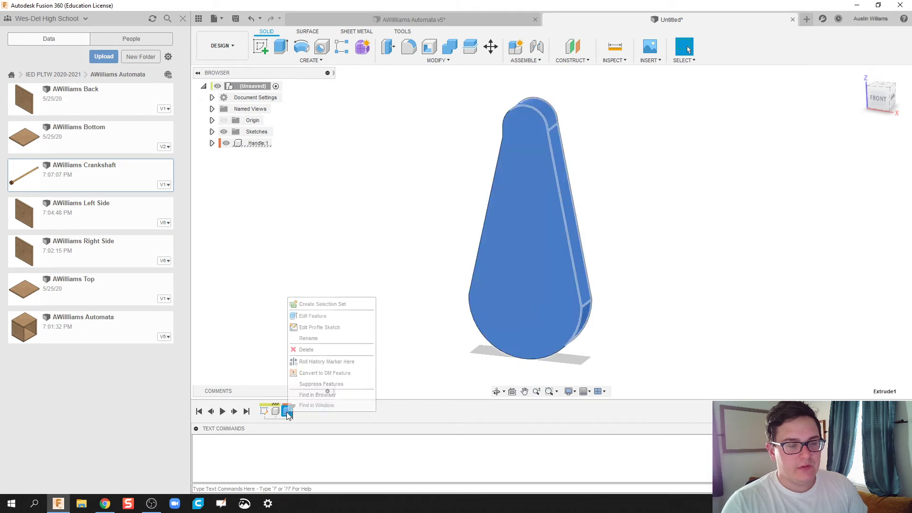
left_click(329, 314)
left_click(525, 302)
middle_click_drag(442, 307, 419, 314, "shift")
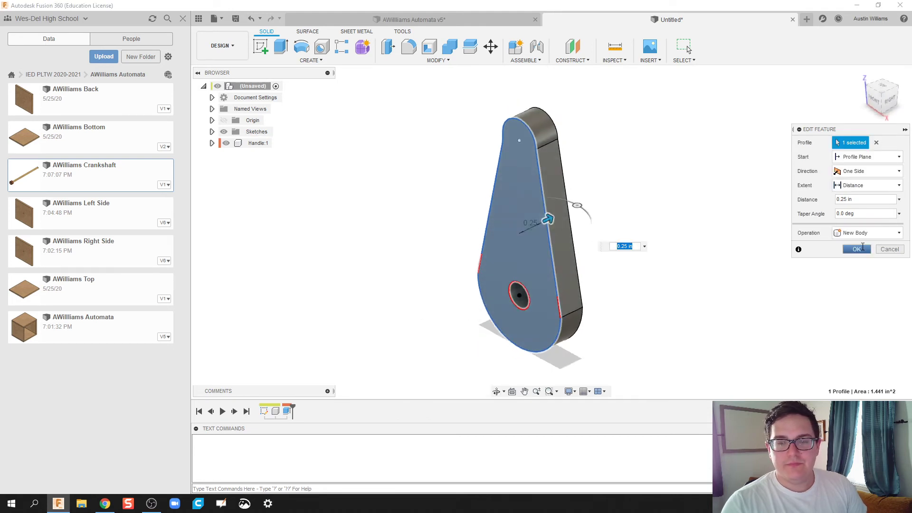
left_click(857, 249)
mouse_move(393, 287)
middle_mouse_down("shift")
mouse_move(416, 244)
mouse_move(458, 247)
mouse_move(393, 261)
mouse_move(386, 273)
middle_mouse_up("shift")
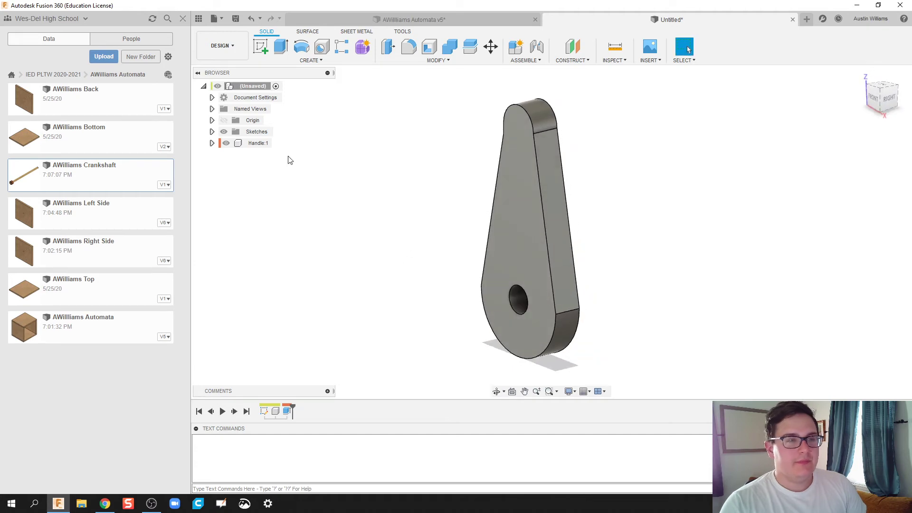
Step: Sketch a 0.25 in diameter circle on the handle's front face, concentric with the narrow rounded end, and finish the sketch
left_click(260, 51)
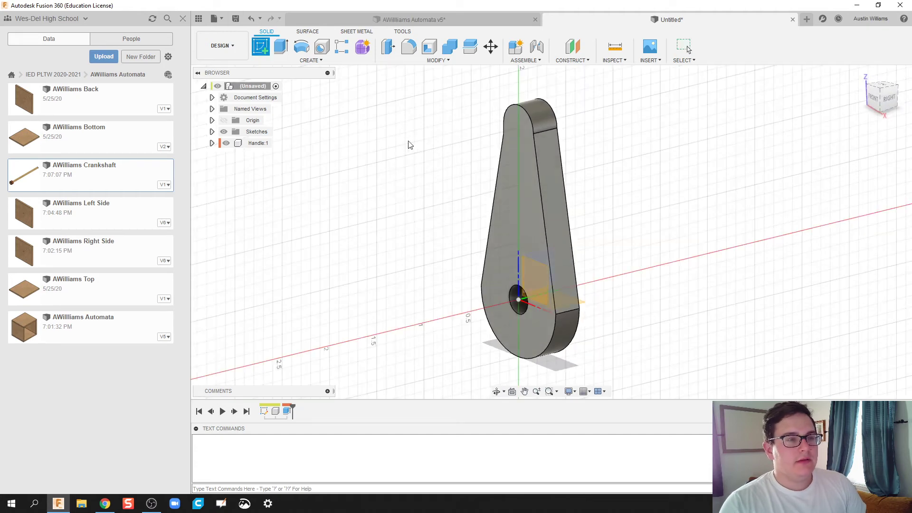
left_click(516, 141)
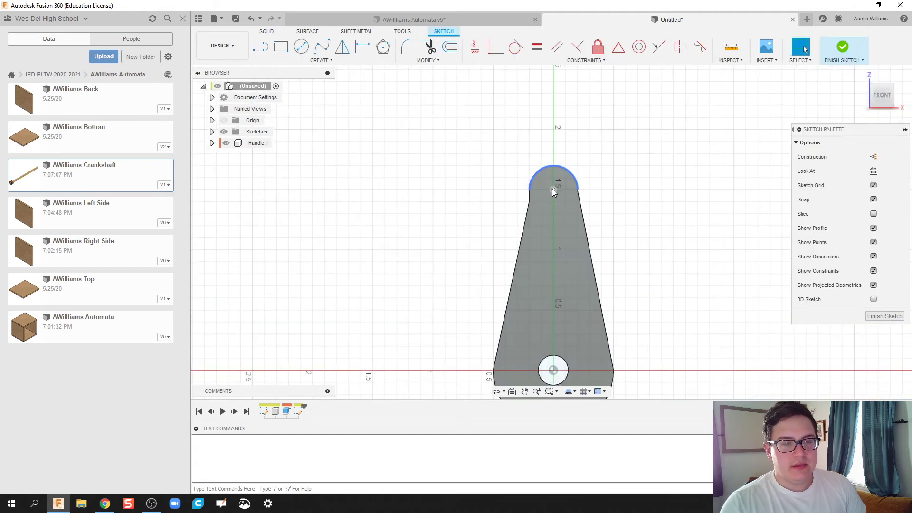
key("c")
left_click(553, 189)
type("0.25")
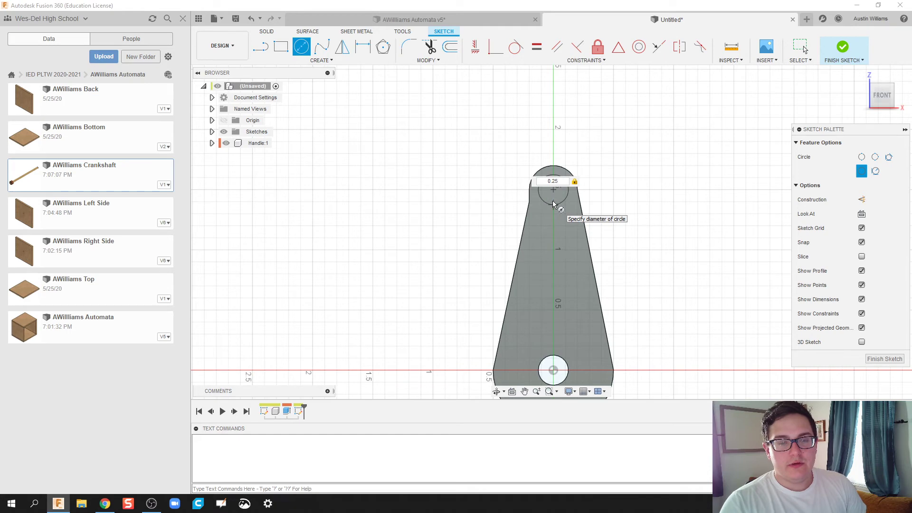
key("Return")
left_click(843, 47)
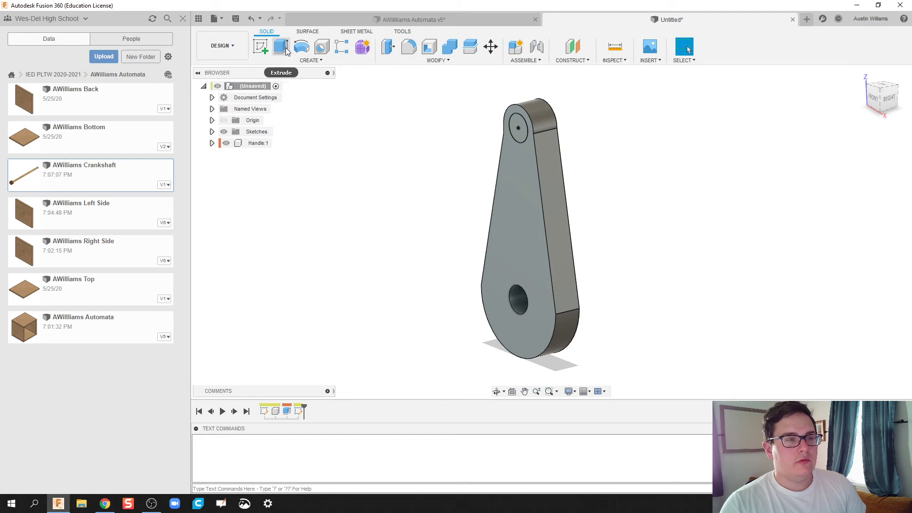
Step: Extrude the circle at the handle's narrow end 2 in outward from the front face as a new component
left_click(282, 49)
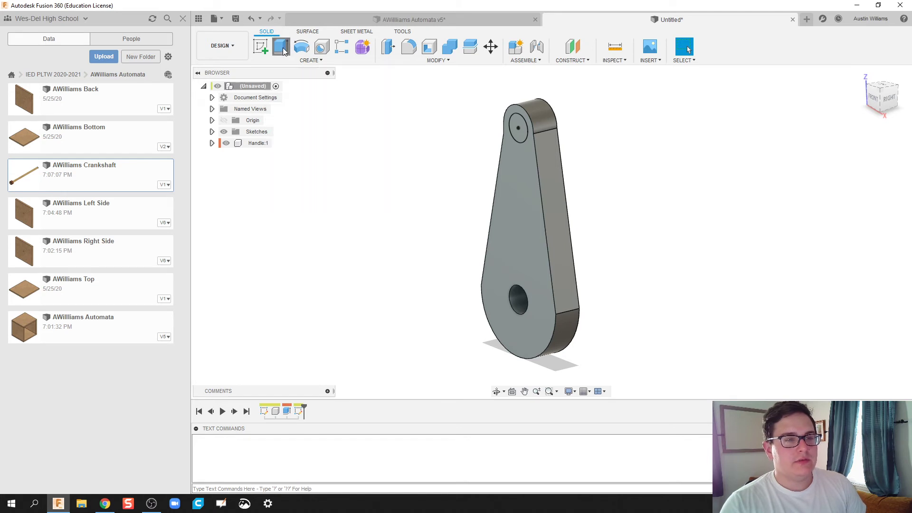
left_click(519, 125)
left_click_drag(509, 129, 388, 154)
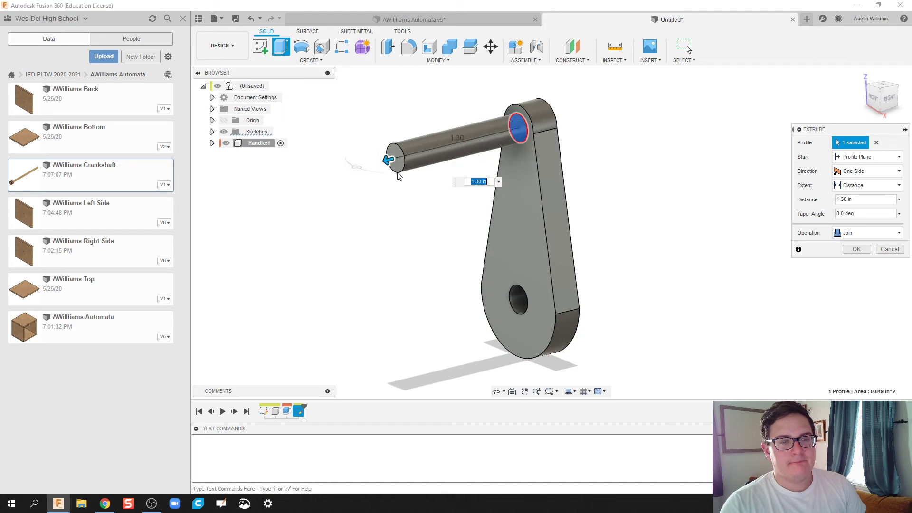
middle_click_drag(396, 175, 354, 180, "shift")
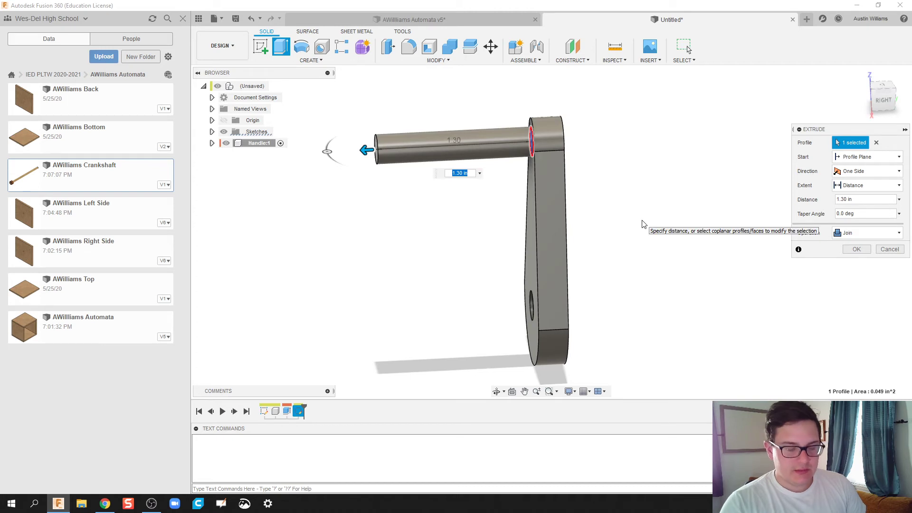
type("2")
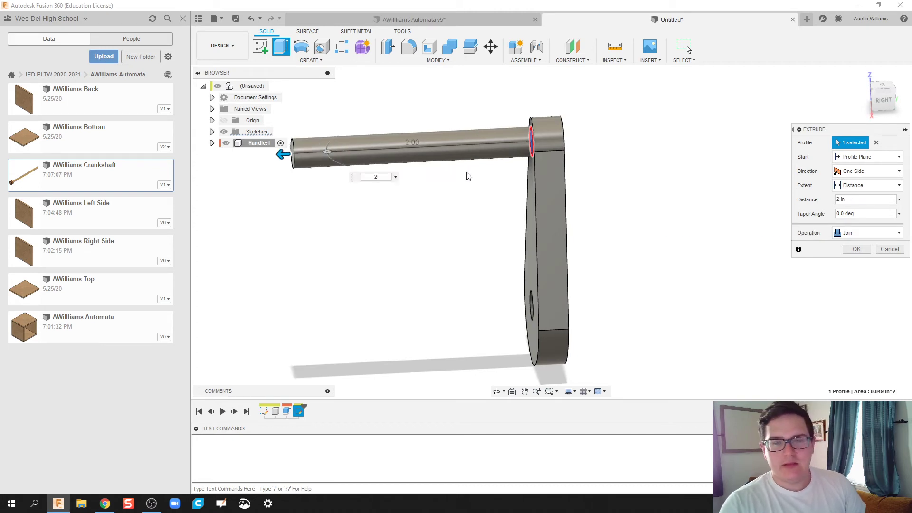
left_click(857, 236)
left_click(854, 293)
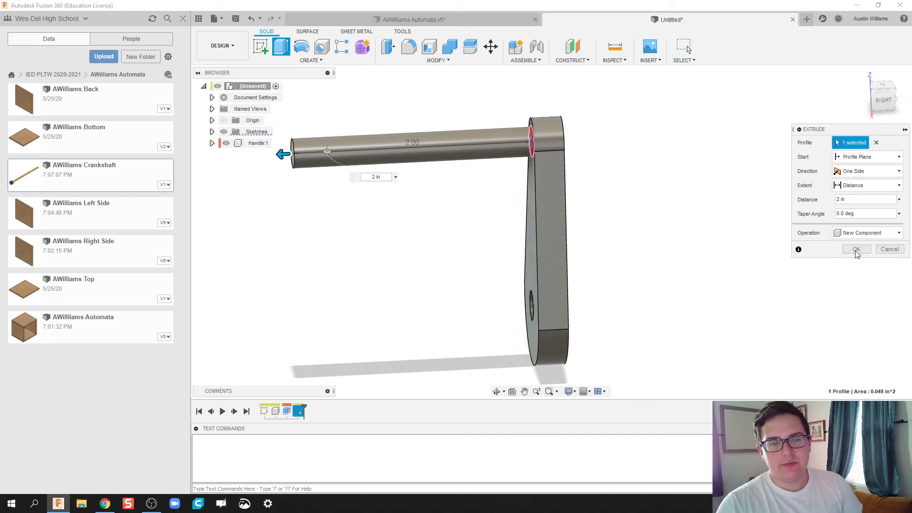
left_click(855, 249)
middle_click_drag(391, 283, 257, 202, "shift")
Step: Hide the peg component and add a 0.25 in diameter circle at the narrow end's centre in the handle's original profile sketch
left_click(226, 154)
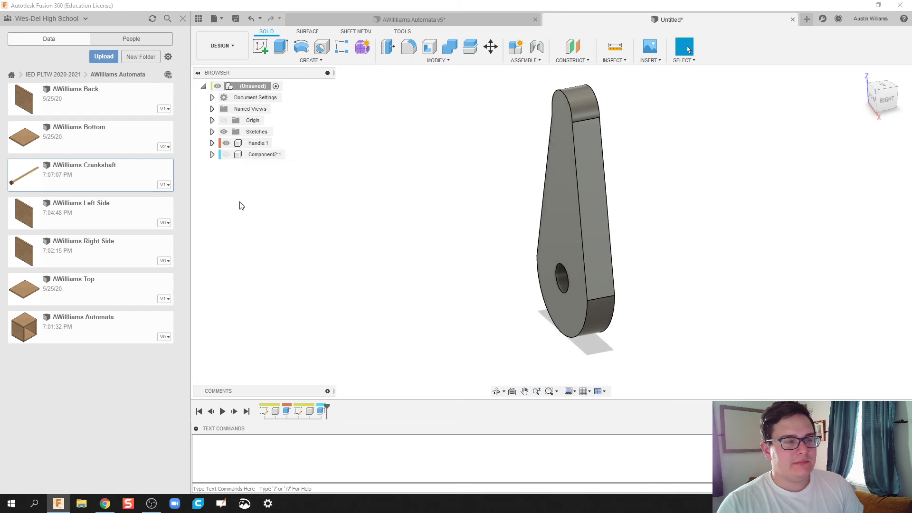
middle_click_drag(562, 320, 401, 320, "shift")
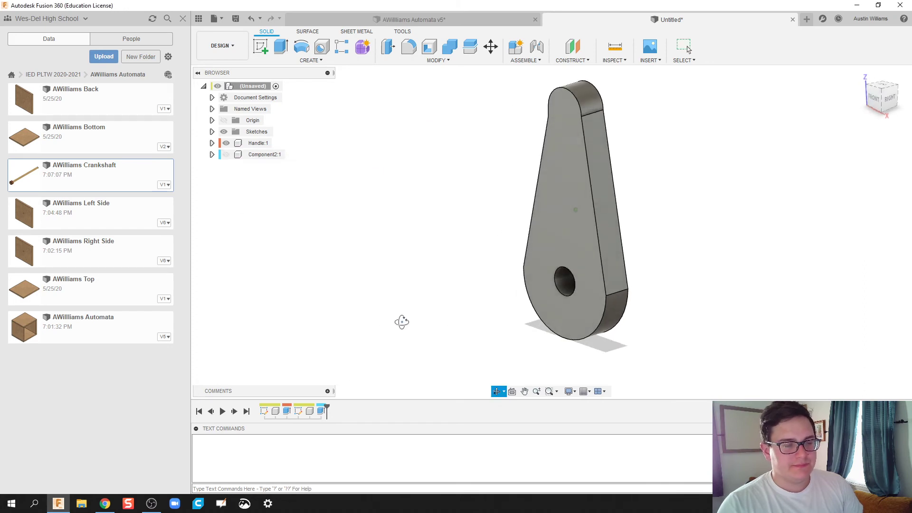
right_click(267, 412)
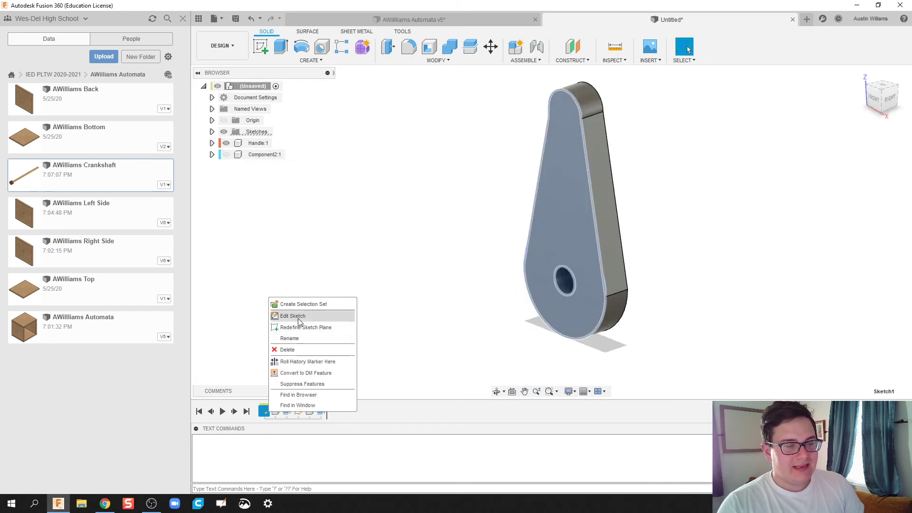
left_click(301, 316)
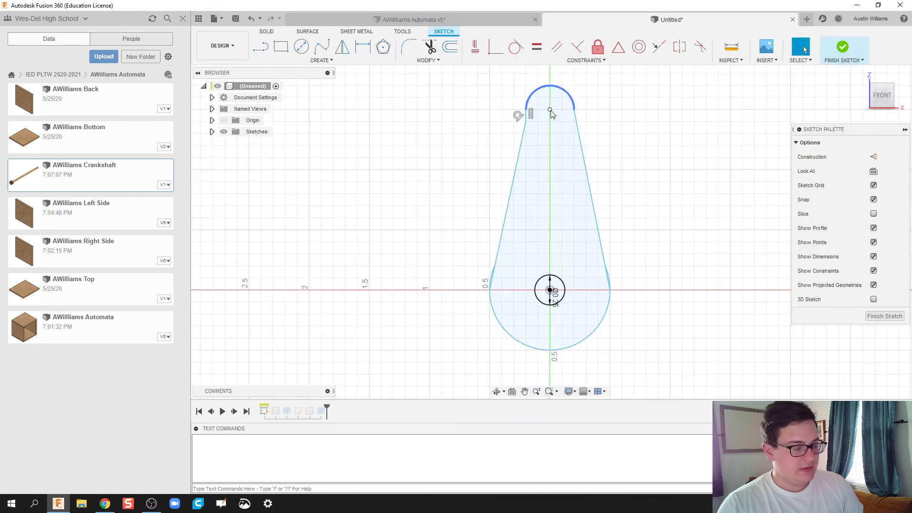
key("c")
left_click(550, 111)
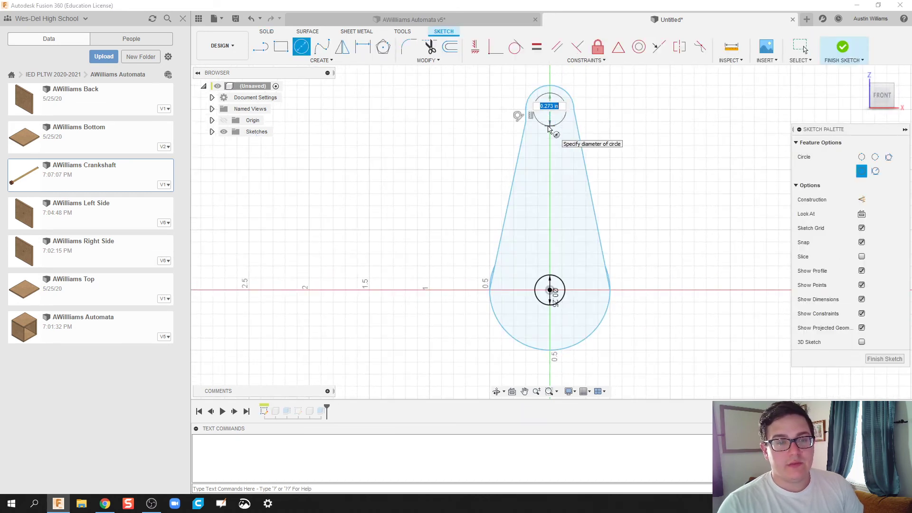
type("0.25")
key("Return")
key("Escape")
left_click(848, 51)
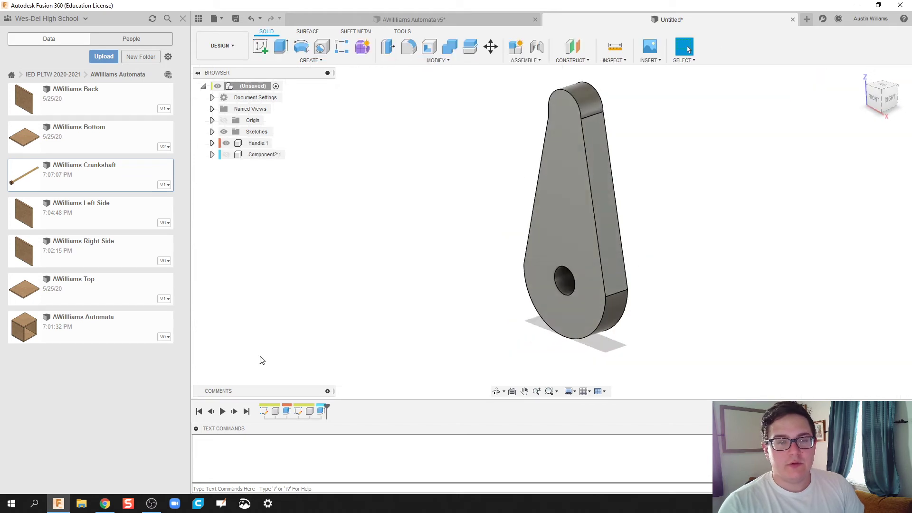
Step: Edit the handle's extrusion and exclude the circle in the narrow end from its profile to open a second hole
right_click(286, 411)
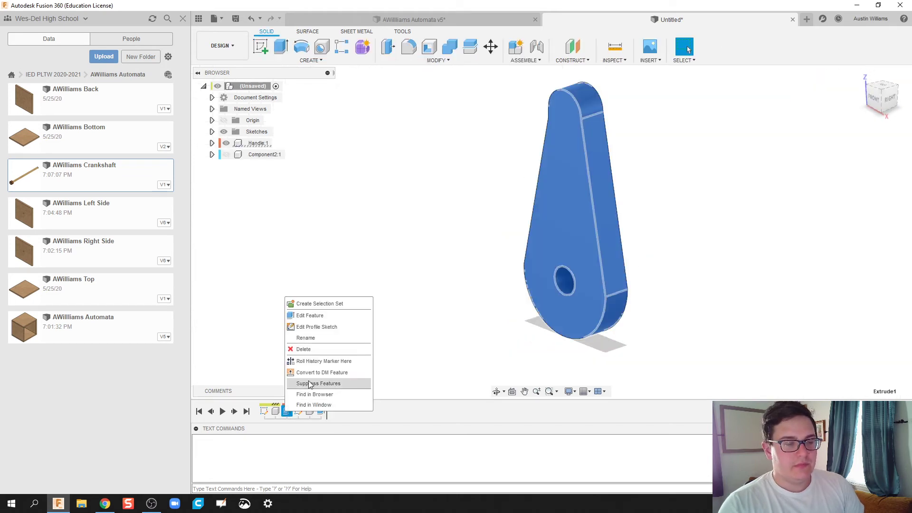
left_click(313, 315)
left_click(565, 114)
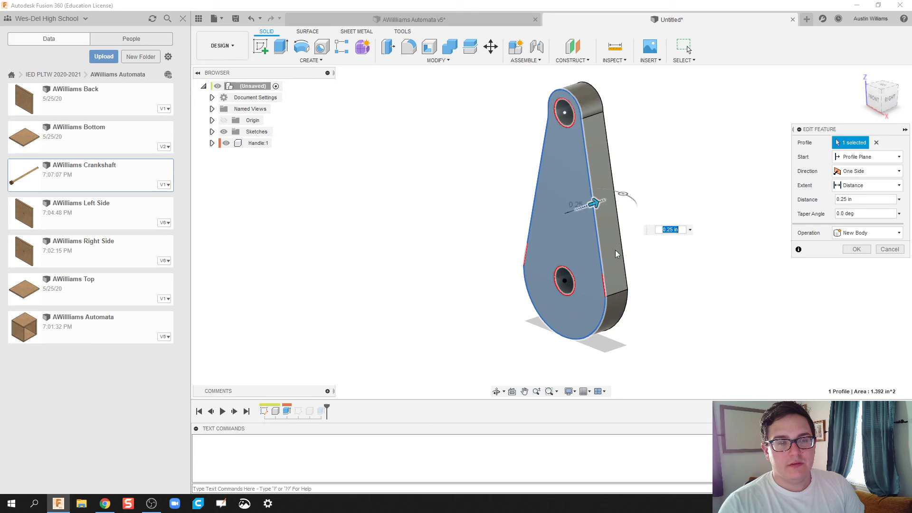
left_click(855, 249)
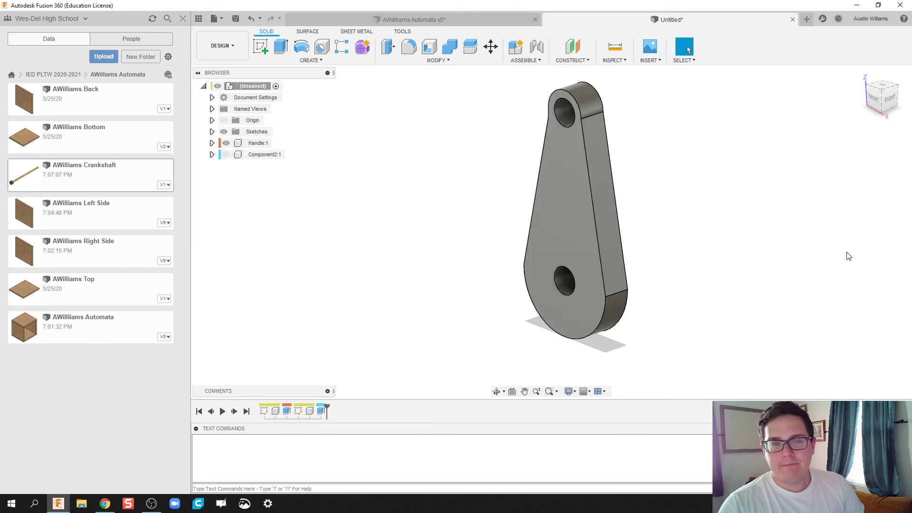
middle_click_drag(826, 259, 729, 256, "shift")
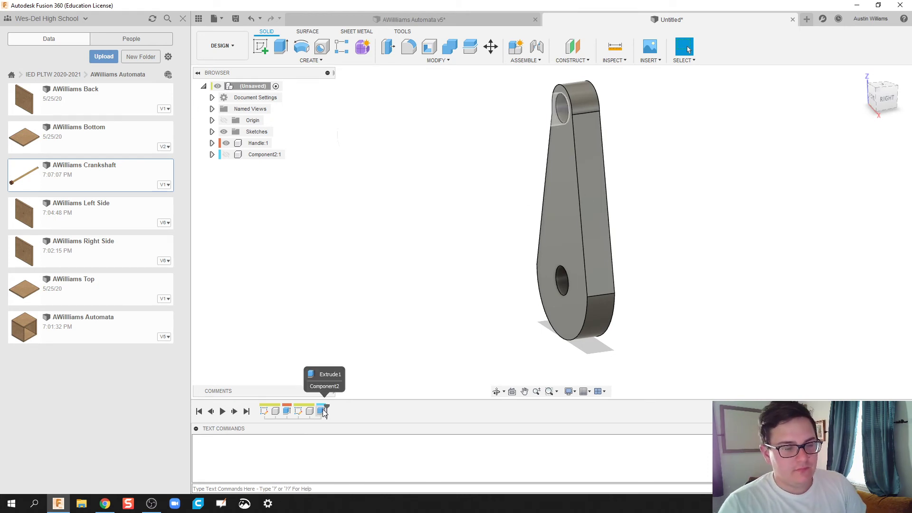
Step: Show the peg component again and move it away from the handle
left_click(226, 154)
middle_click_drag(470, 254, 518, 259, "shift")
left_click_drag(540, 142, 433, 157)
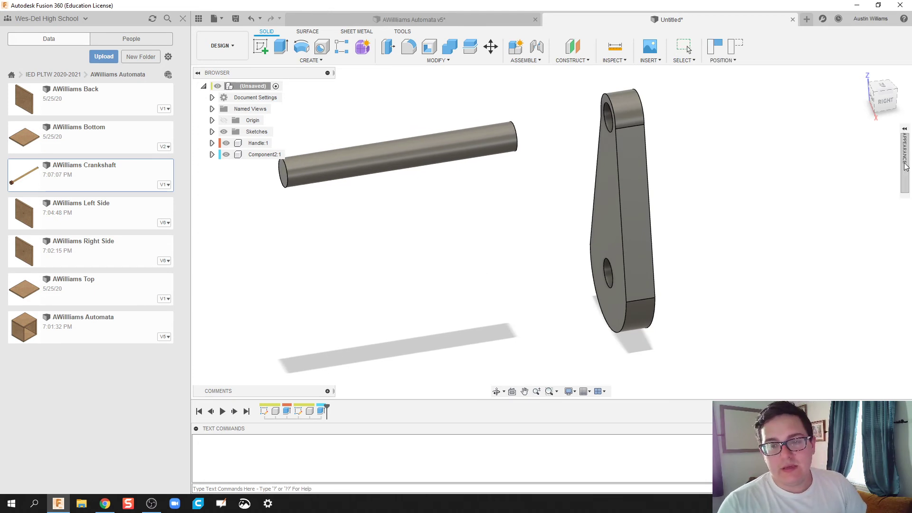
Step: Search the appearance library for wood, then apply Cherry to the handle and Bamboo Light - Semigloss to the peg
key("a")
left_click(779, 279)
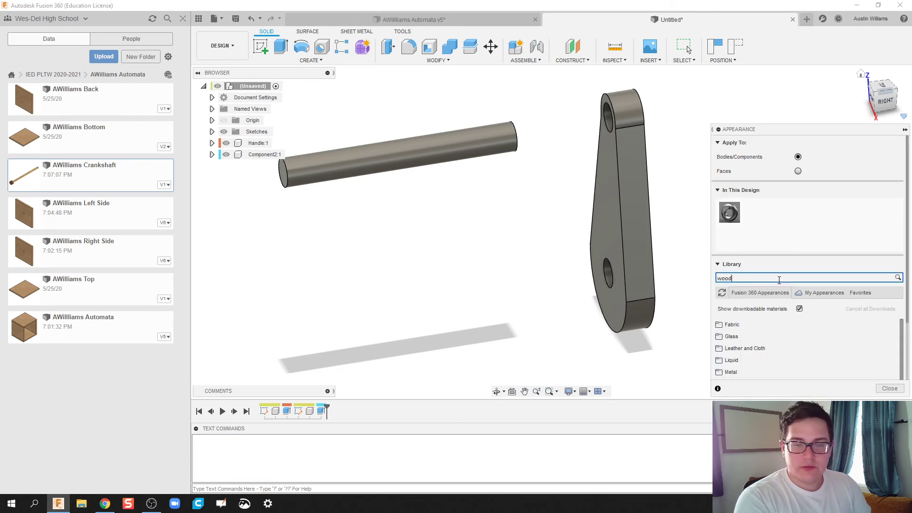
type("wood")
key("Return")
left_click_drag(726, 341, 620, 229)
left_click_drag(726, 317, 467, 143)
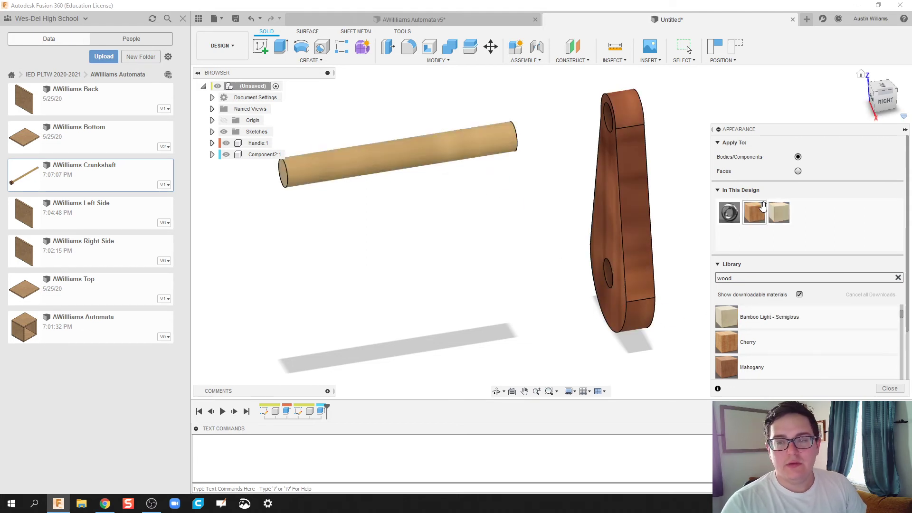
left_click(904, 130)
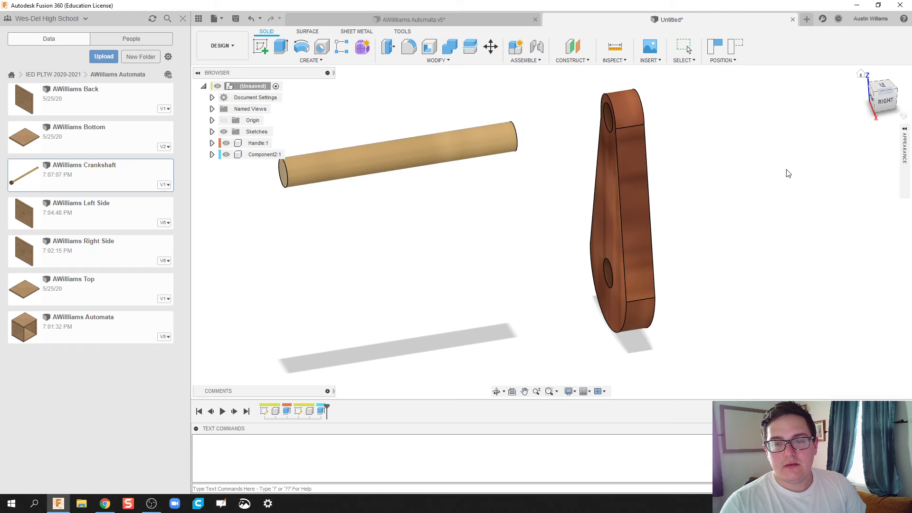
Step: Save the design under the owner's name prefix followed by Handle, and switch to the Automata assembly document
middle_click_drag(687, 224, 751, 238, "shift")
key("ctrl+s")
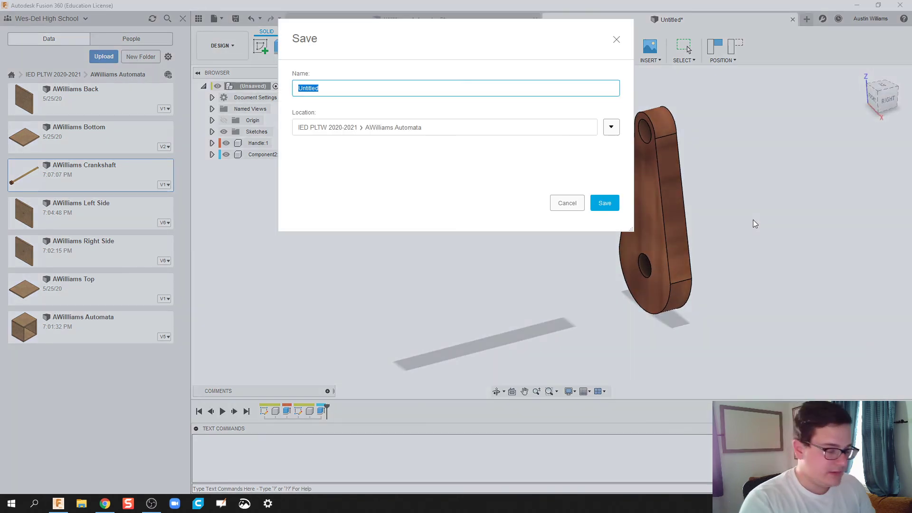
type("H")
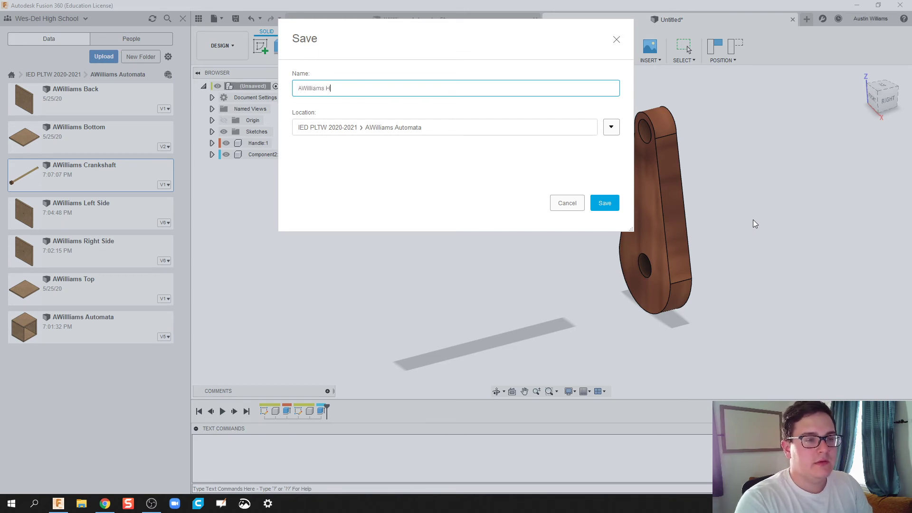
type("andle")
key("Return")
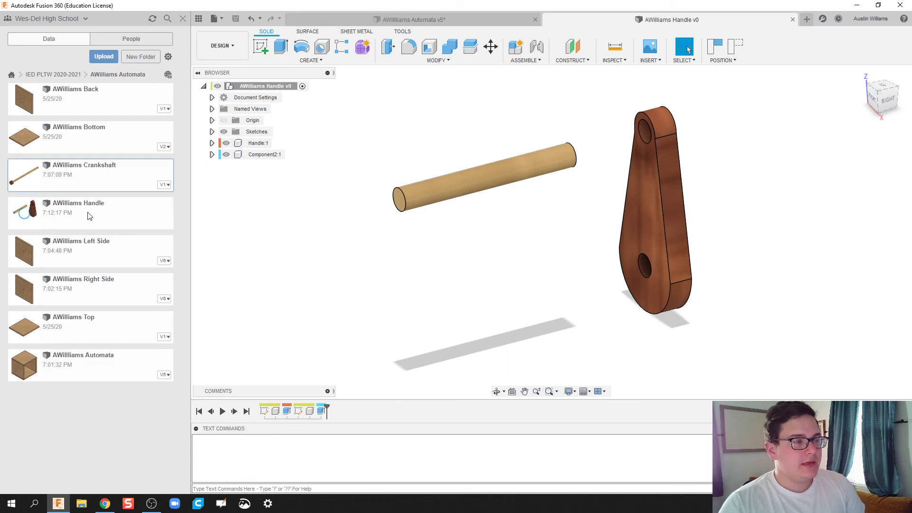
left_click(456, 15)
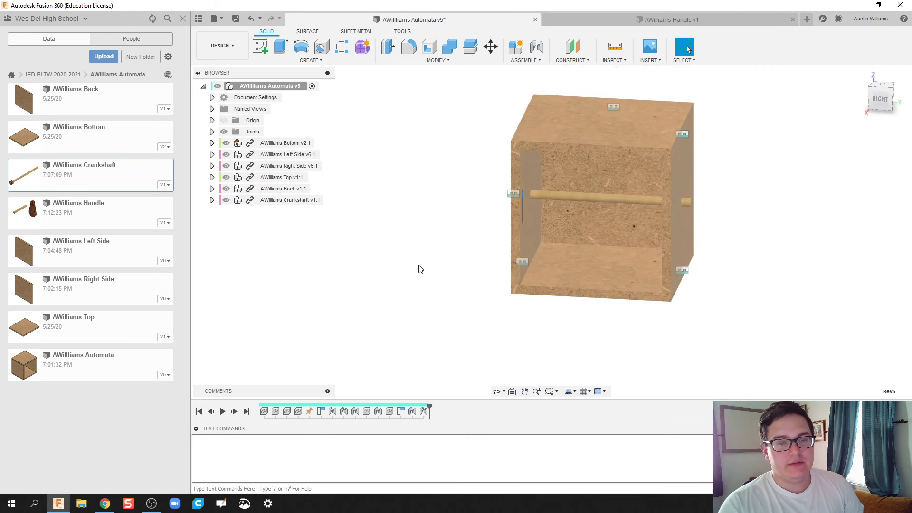
Step: Insert the saved Handle design into the assembly and move it 4.40 in along Y, out past the right side of the box
middle_click_drag(421, 270, 450, 274, "shift")
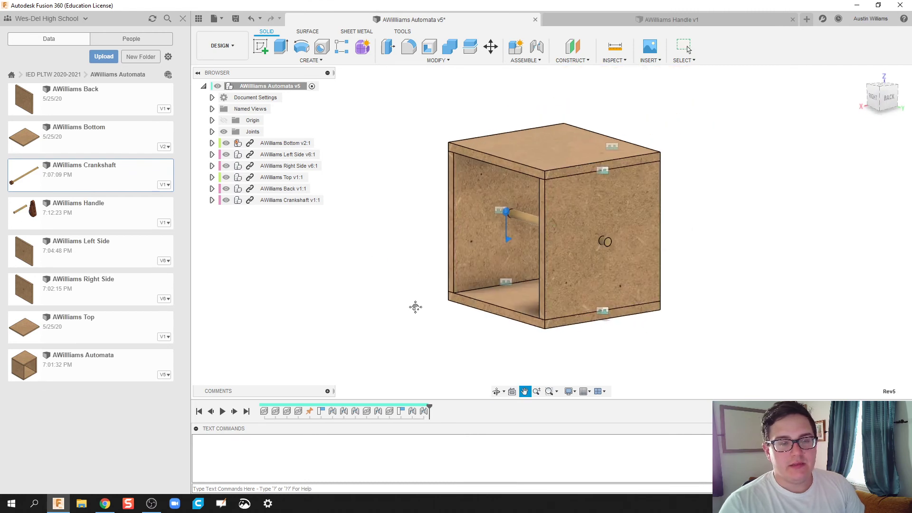
middle_click_drag(415, 307, 385, 277)
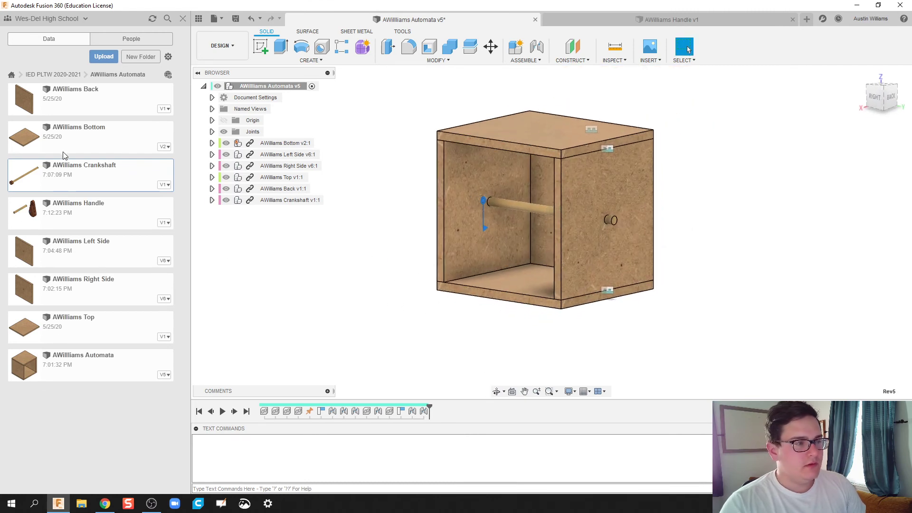
left_click_drag(122, 243, 386, 278)
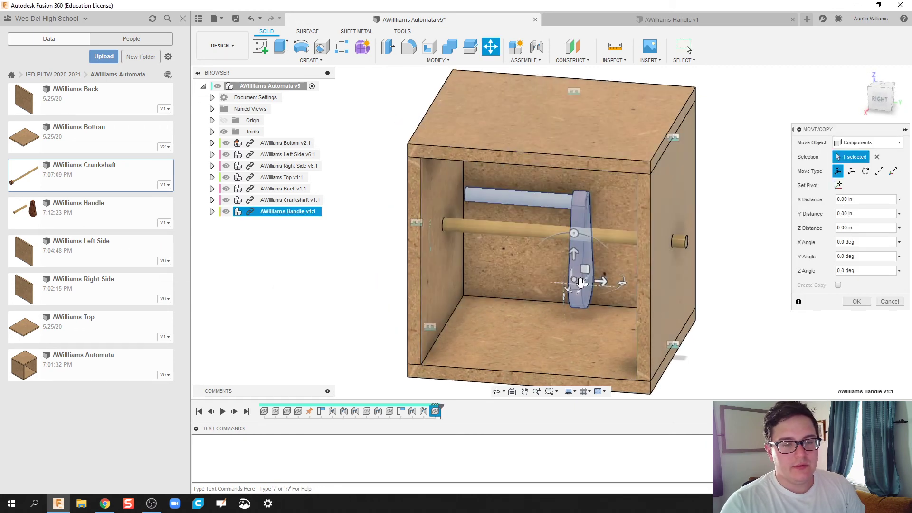
left_click_drag(602, 283, 824, 291)
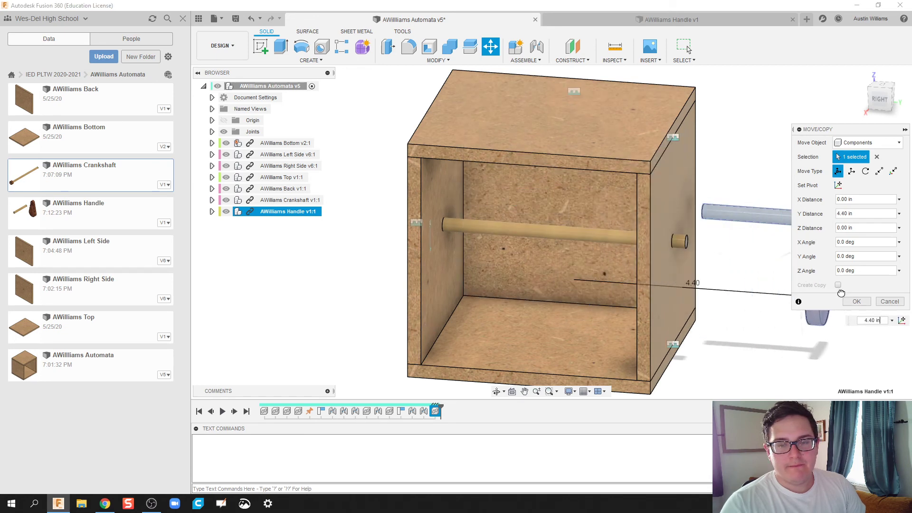
left_click(856, 301)
Step: Join the wide-end hole on the handle's outer face to the crankshaft's protruding end
middle_click_drag(629, 337, 608, 354, "shift")
left_click(537, 46)
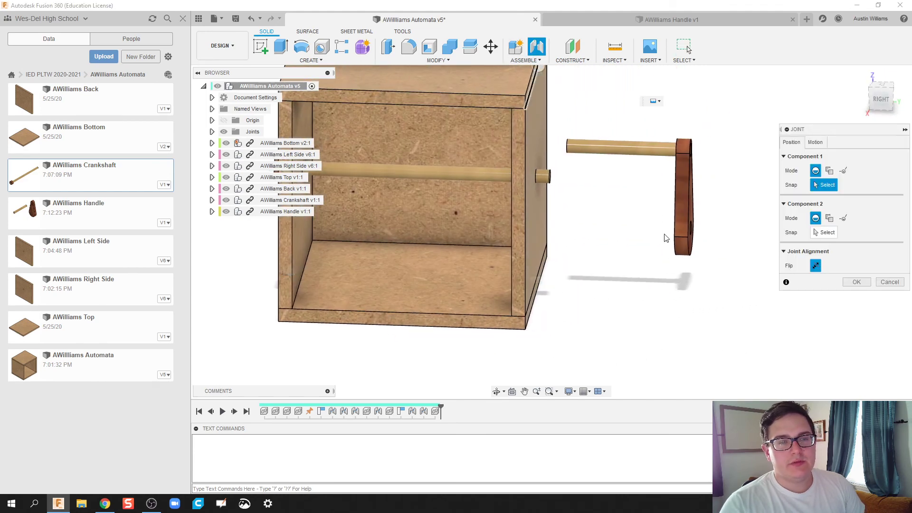
middle_click_drag(731, 270, 676, 258, "shift")
scroll(702, 255, "up", 3)
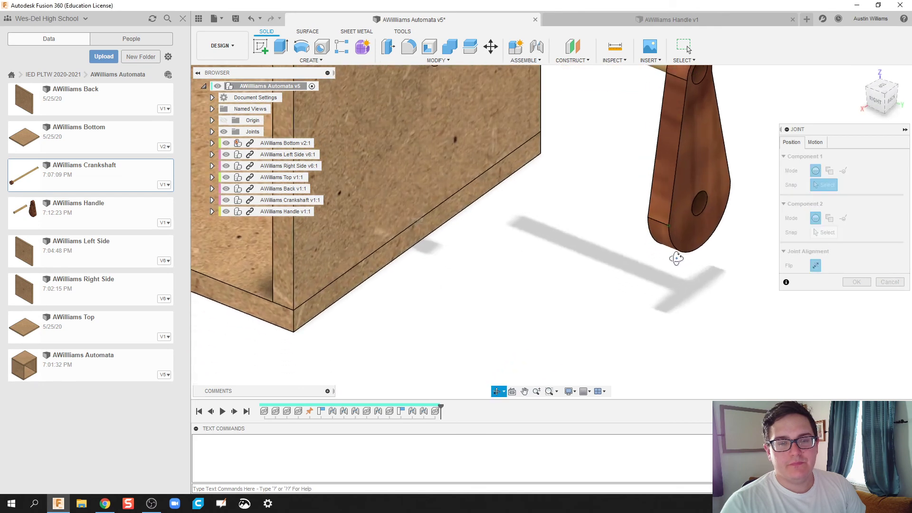
left_click(704, 209)
middle_click_drag(704, 209, 480, 192, "shift")
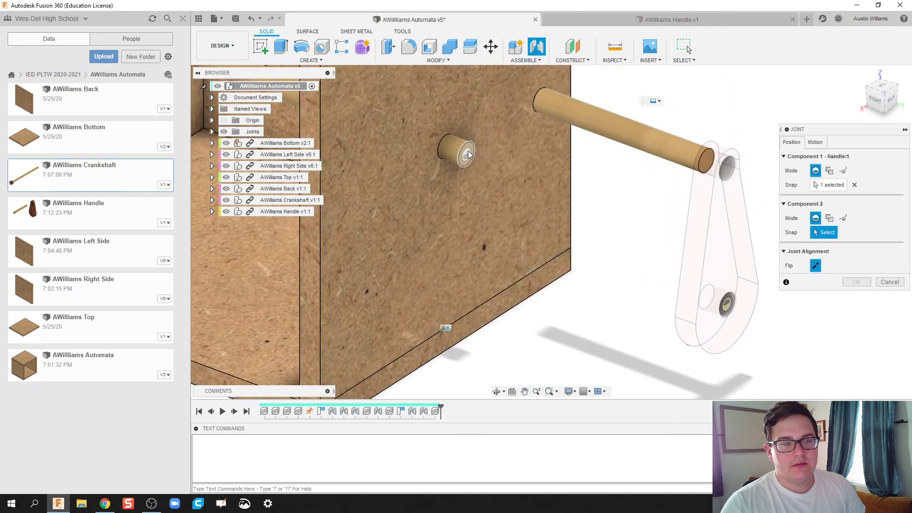
left_click(468, 151)
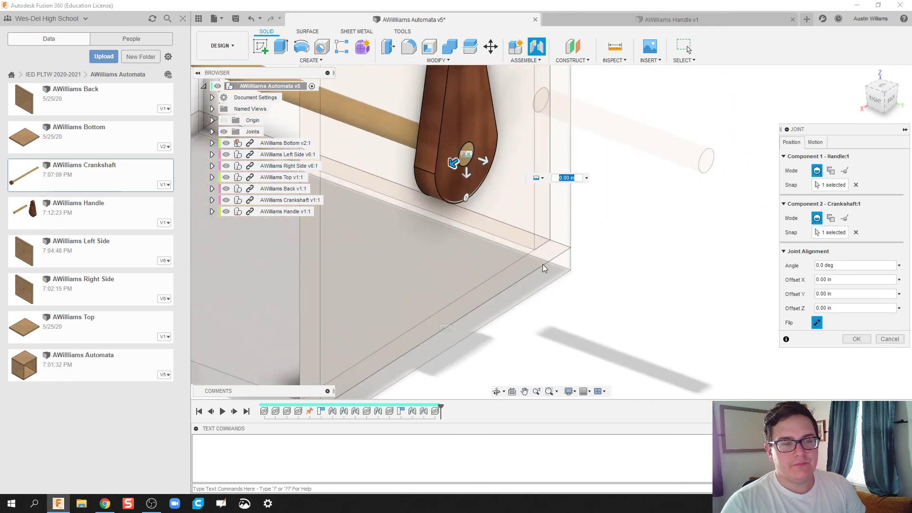
middle_click_drag(599, 337, 629, 342, "shift")
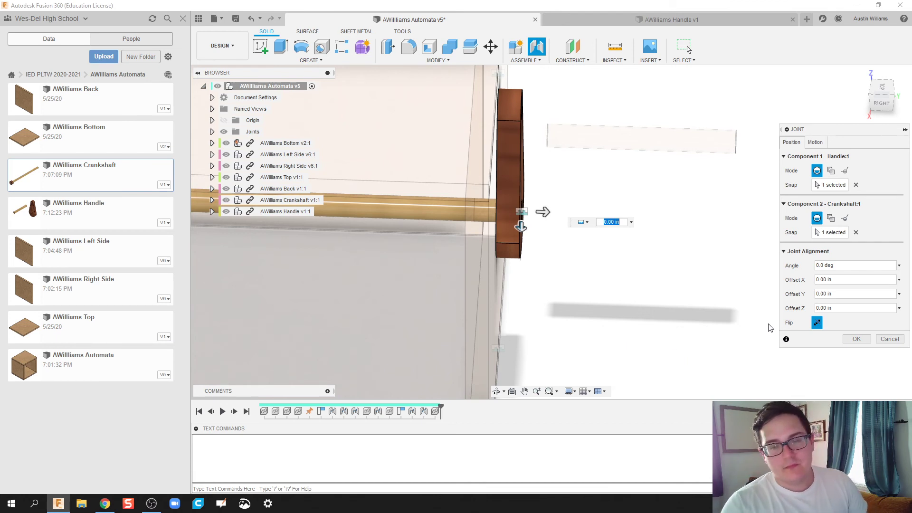
middle_click_drag(676, 289, 695, 299, "shift")
left_click(856, 339)
Step: Pull the loose peg farther away from the handle and hide the box's right side panel
middle_click_drag(631, 280, 624, 343)
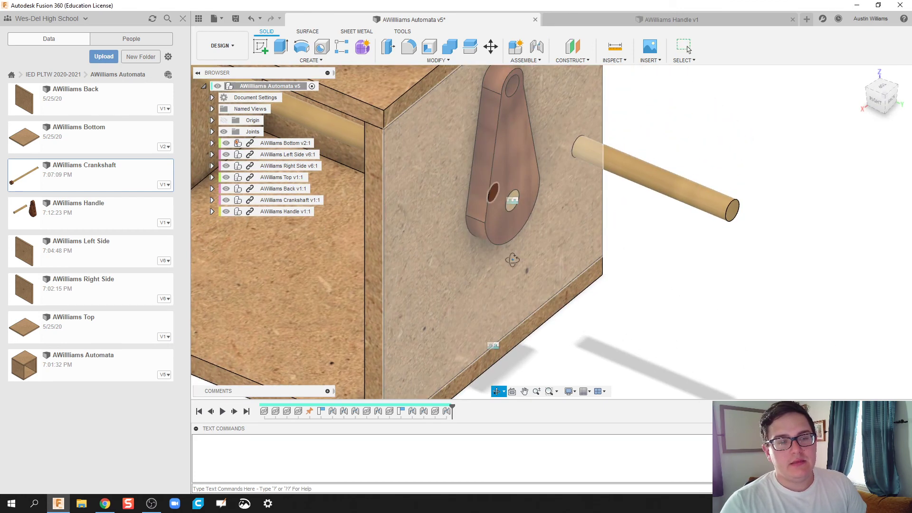
middle_click_drag(515, 259, 548, 246, "shift")
left_click_drag(586, 135, 628, 177)
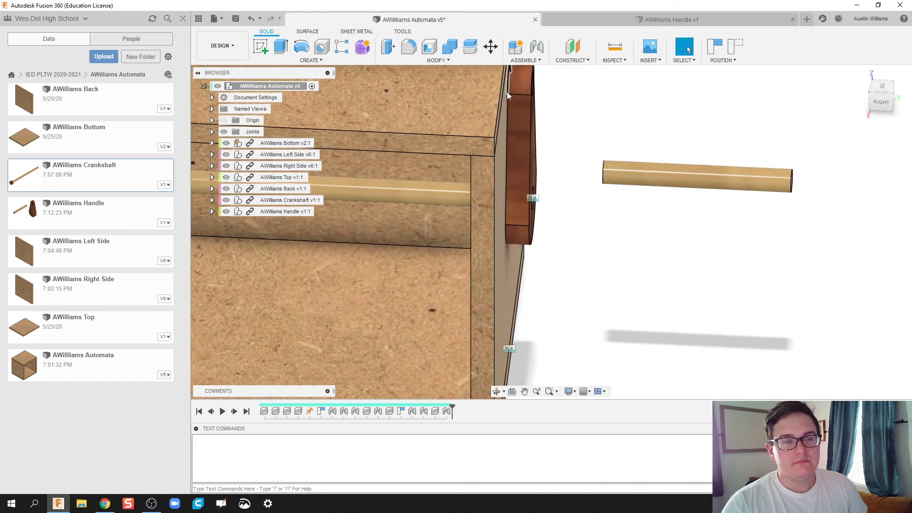
middle_click_drag(507, 94, 531, 198, "shift")
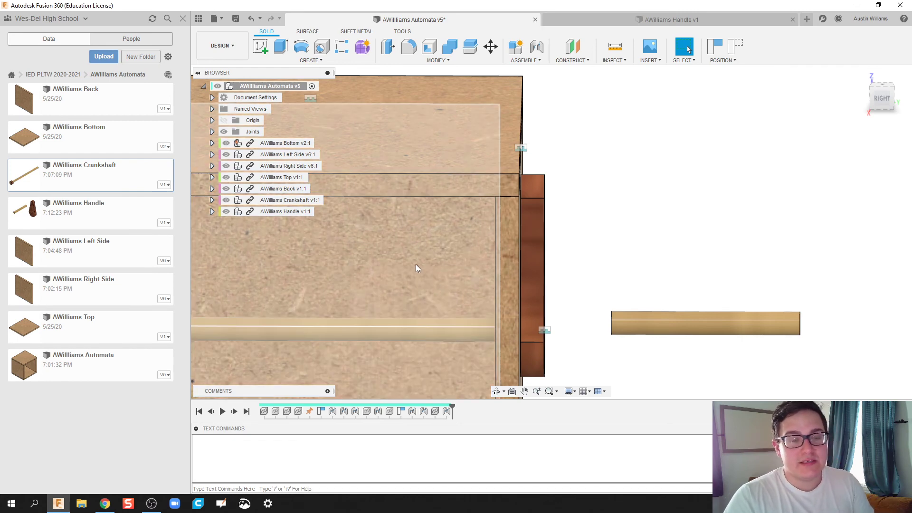
middle_click_drag(419, 264, 483, 244)
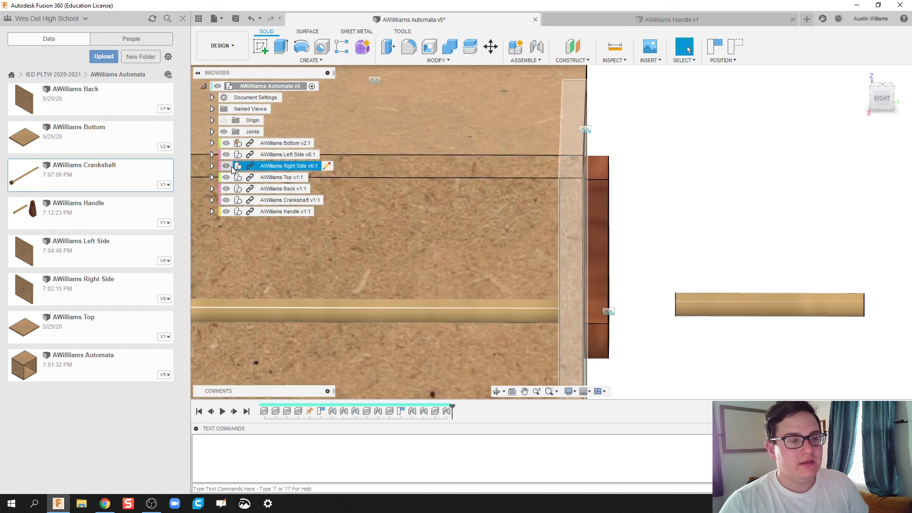
scroll(478, 246, "down", 3)
mouse_move(422, 245)
middle_mouse_down("shift")
mouse_move(472, 209)
mouse_move(457, 250)
mouse_move(500, 241)
mouse_move(435, 246)
middle_mouse_up("shift")
Step: Capture the moved peg's position, join its inner end to the handle's narrow-end hole on the box-facing side, and show the right side panel again
left_click(538, 49)
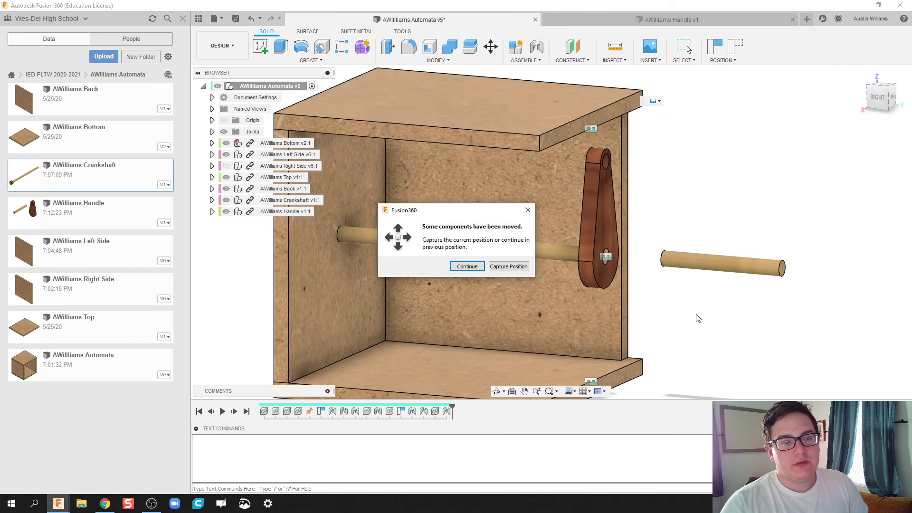
left_click(512, 266)
middle_click_drag(672, 315, 641, 284, "shift")
scroll(644, 275, "up", 3)
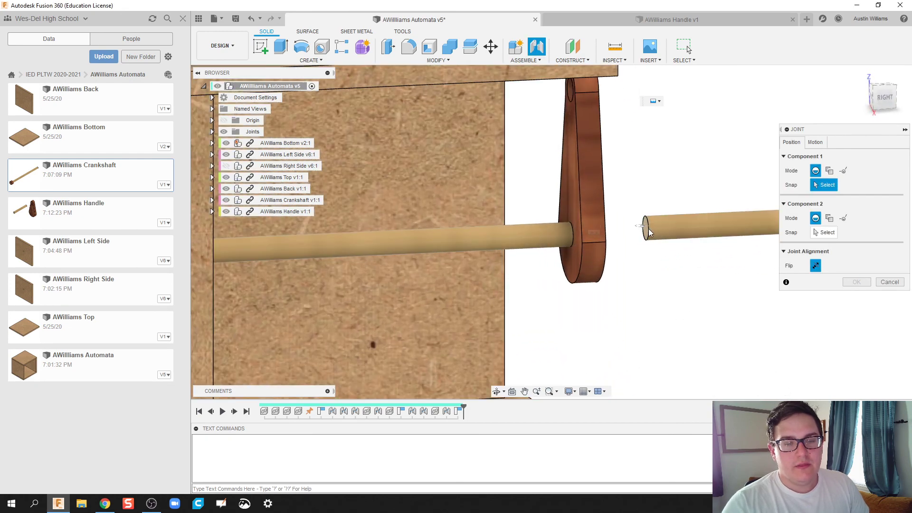
left_click(647, 230)
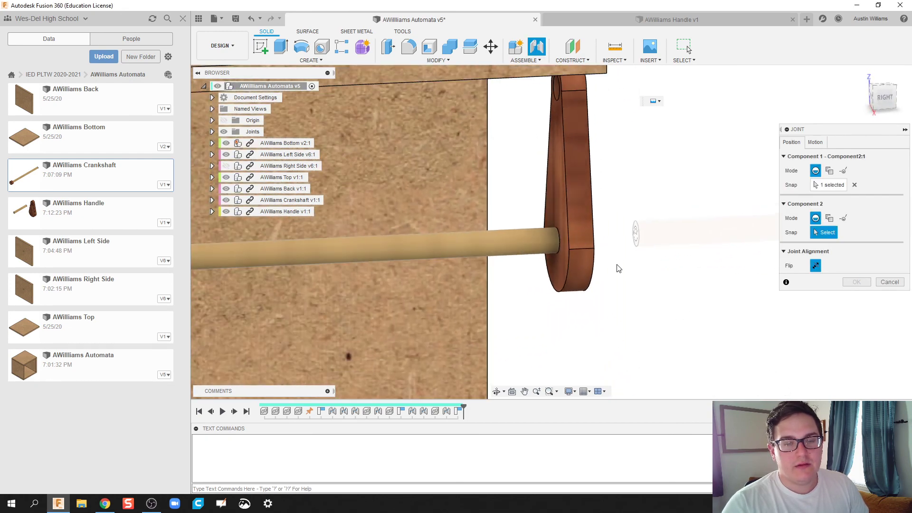
left_click(568, 216)
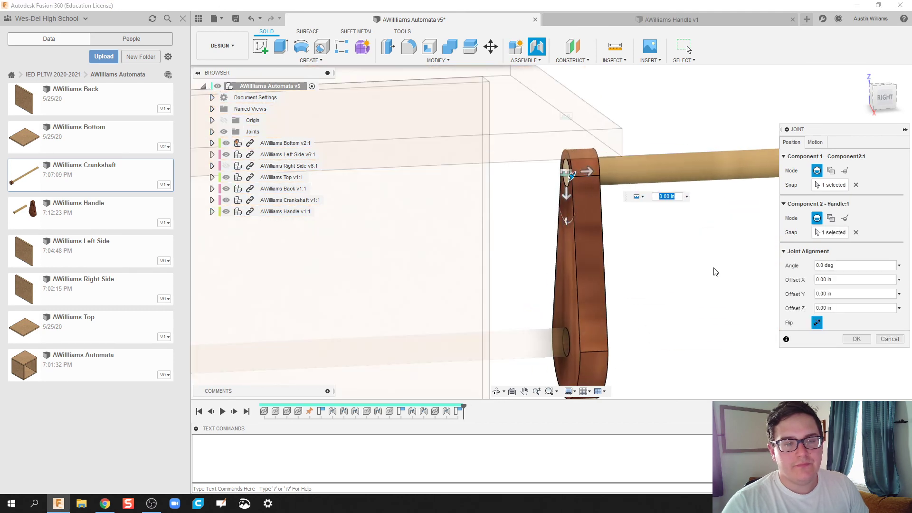
scroll(708, 271, "down", 2)
scroll(679, 293, "up", 2)
scroll(698, 294, "down", 3)
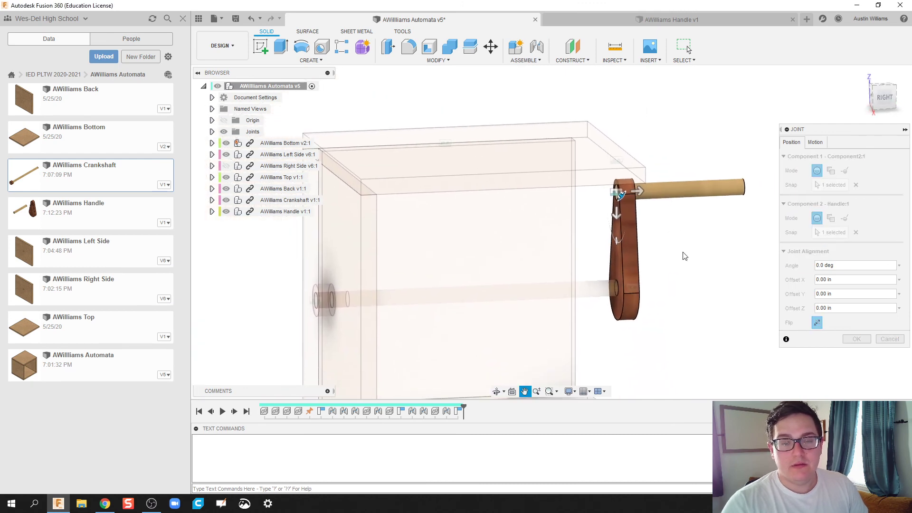
left_click(856, 338)
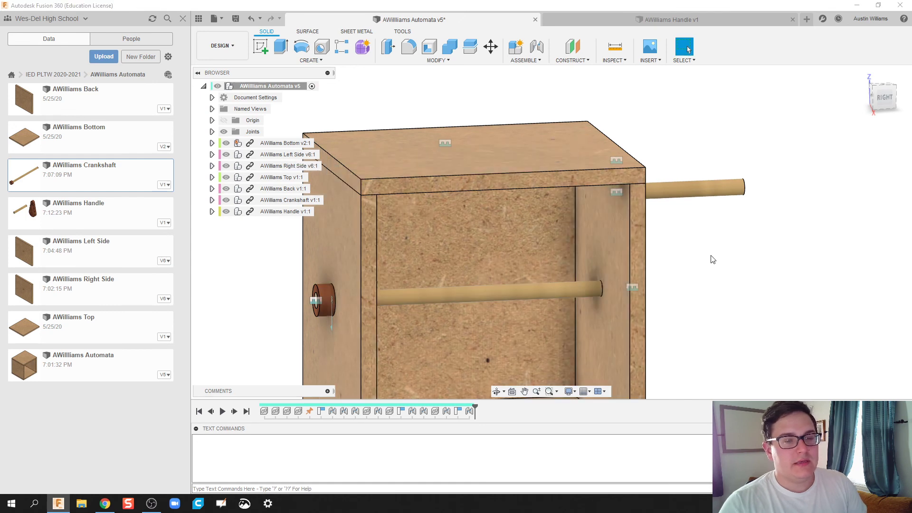
Step: Animate the model from the crankshaft's joint at the left side and examine the motion of the handle and peg
mouse_move(718, 260)
middle_mouse_down("shift")
mouse_move(736, 268)
mouse_move(696, 268)
mouse_move(722, 261)
mouse_move(711, 272)
middle_mouse_up("shift")
scroll(697, 268, "down", 2)
middle_click_drag(530, 338, 521, 306, "shift")
right_click(501, 270)
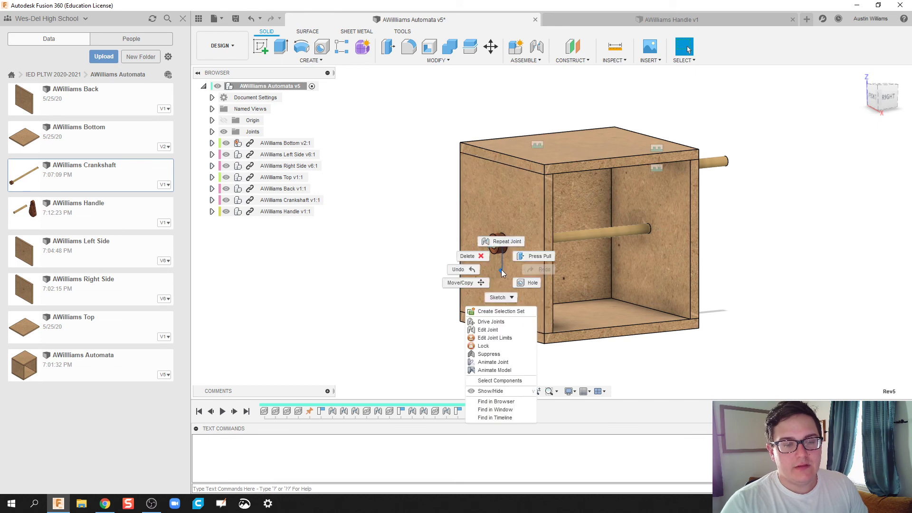
left_click(496, 372)
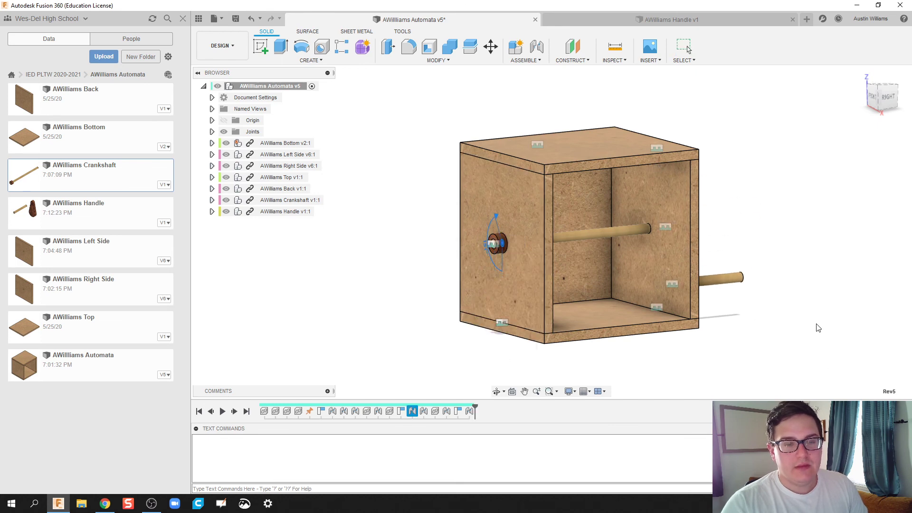
middle_click_drag(814, 321, 763, 332, "shift")
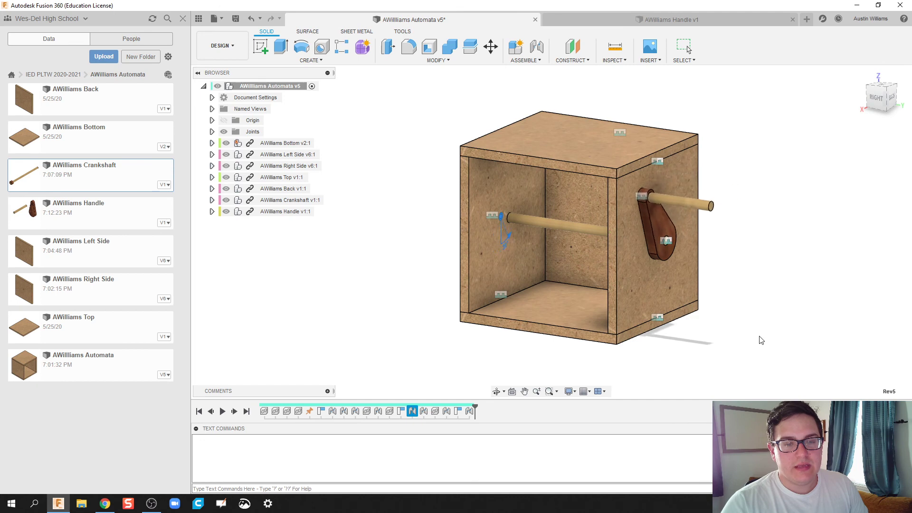